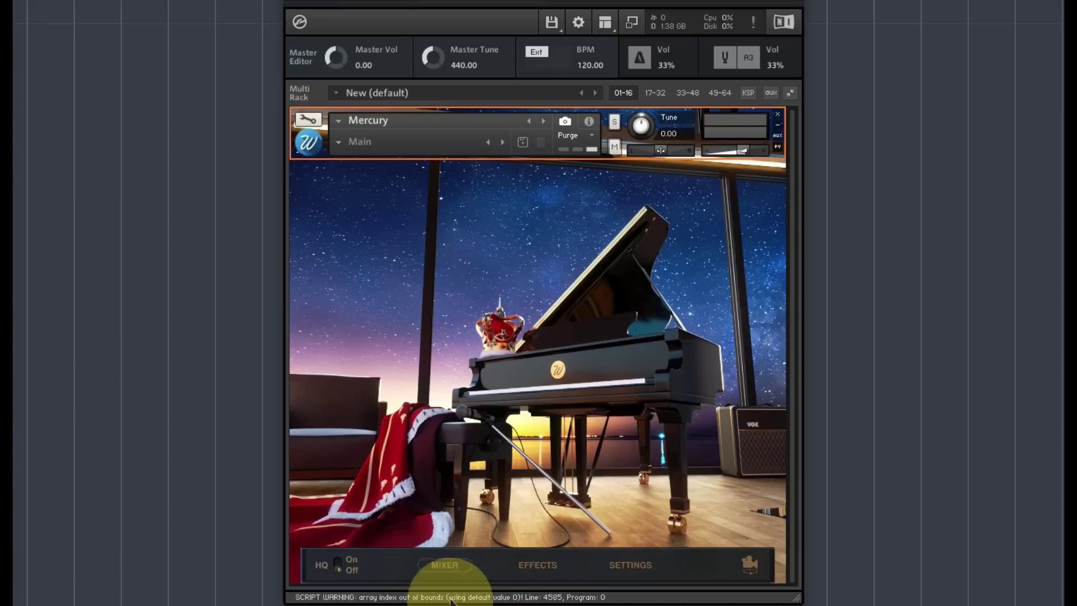
# Look through the instrument's Mixer, Effects and Settings pages to examine the available controls
pyautogui.click(445, 564)
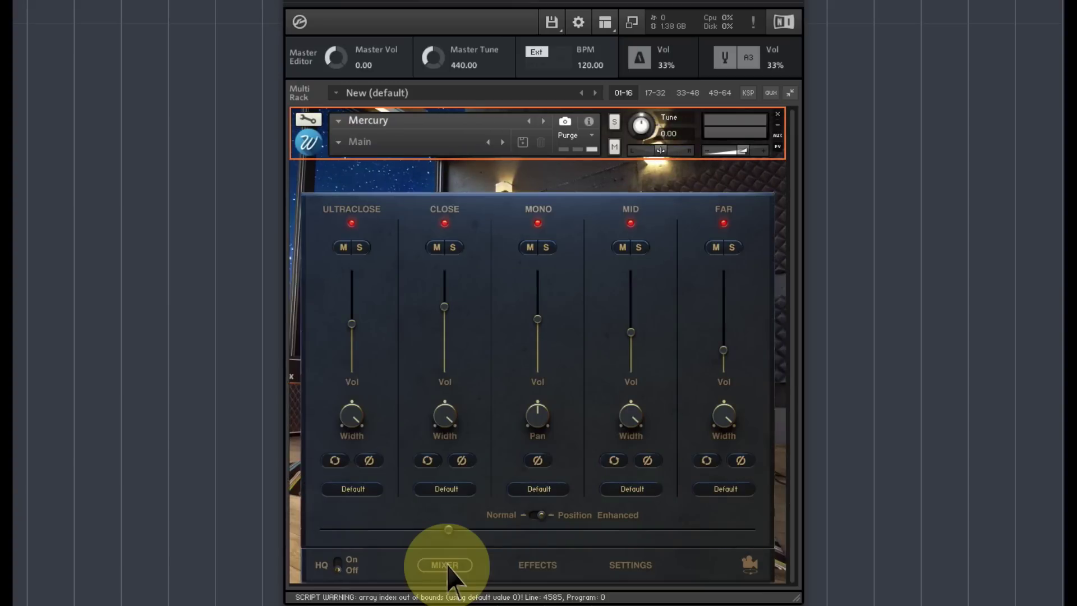
pyautogui.click(537, 564)
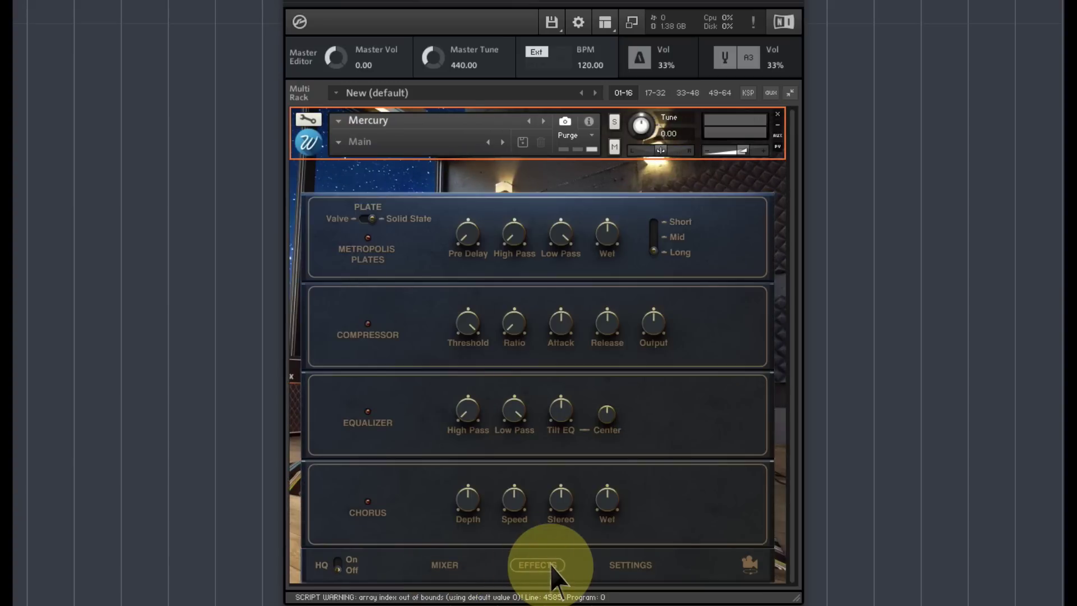
pyautogui.click(620, 563)
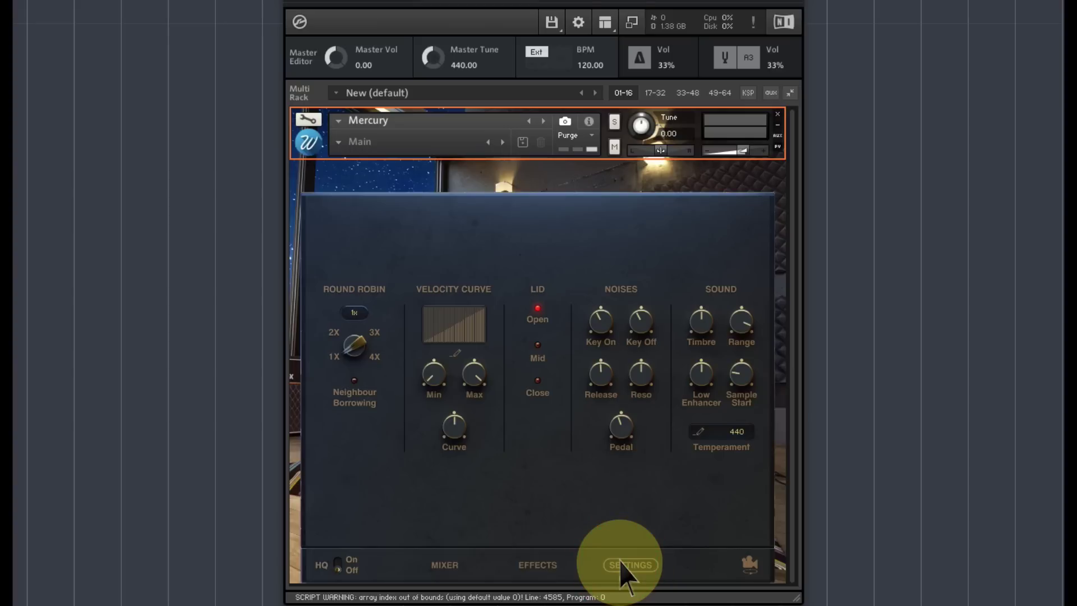
# In the mixer, set Ultraclose to about -10.0 dB, Close to about 2.4 dB, Far to about -19.1 dB, and raise Mono and Mid
pyautogui.click(444, 566)
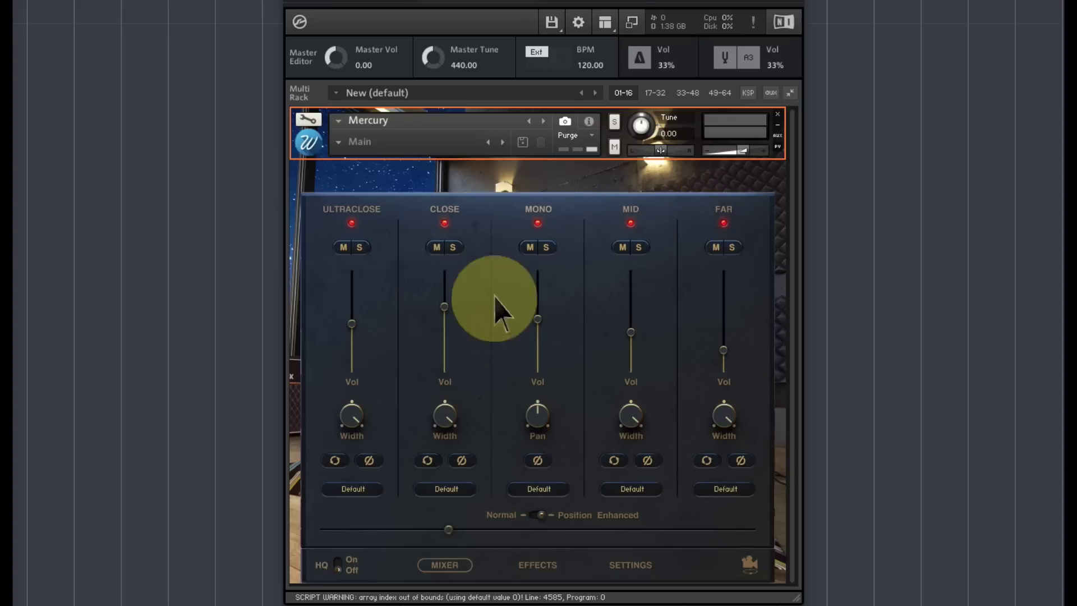
pyautogui.moveTo(359, 328)
pyautogui.mouseDown()
pyautogui.moveTo(364, 279)
pyautogui.moveTo(365, 332)
pyautogui.mouseUp()
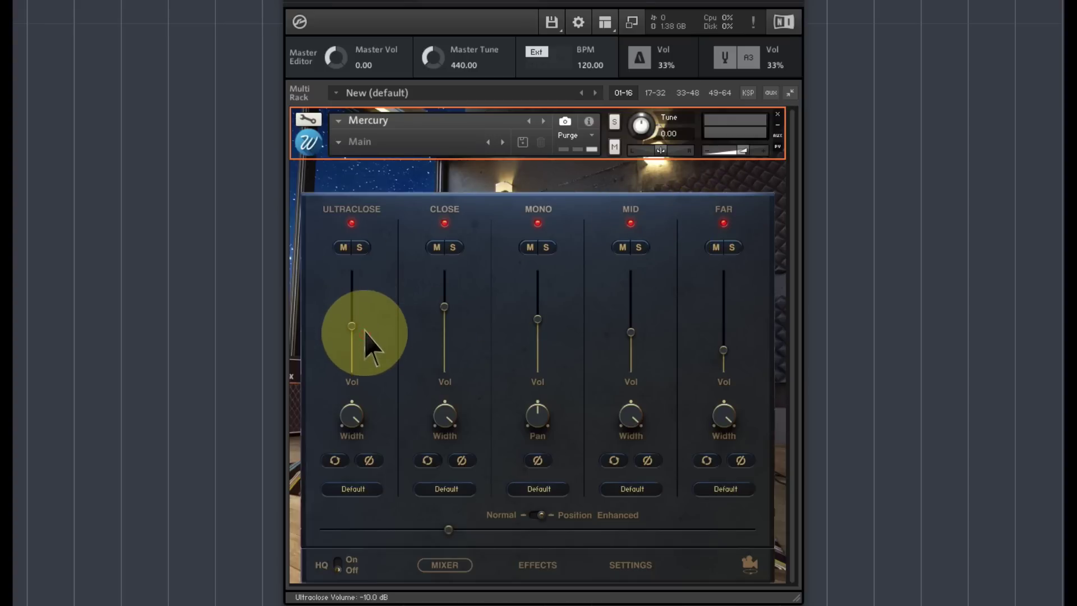
pyautogui.moveTo(451, 307)
pyautogui.mouseDown()
pyautogui.moveTo(450, 381)
pyautogui.moveTo(453, 270)
pyautogui.moveTo(451, 288)
pyautogui.mouseUp()
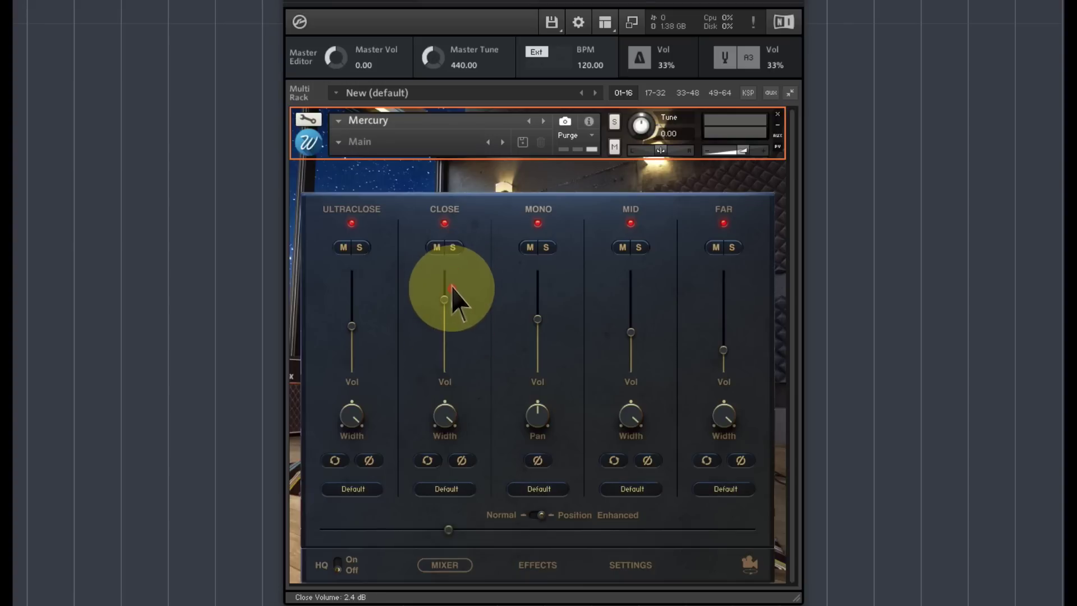
pyautogui.moveTo(541, 316); pyautogui.dragTo(547, 278)
pyautogui.moveTo(619, 300); pyautogui.dragTo(632, 271)
pyautogui.moveTo(725, 347); pyautogui.dragTo(729, 318)
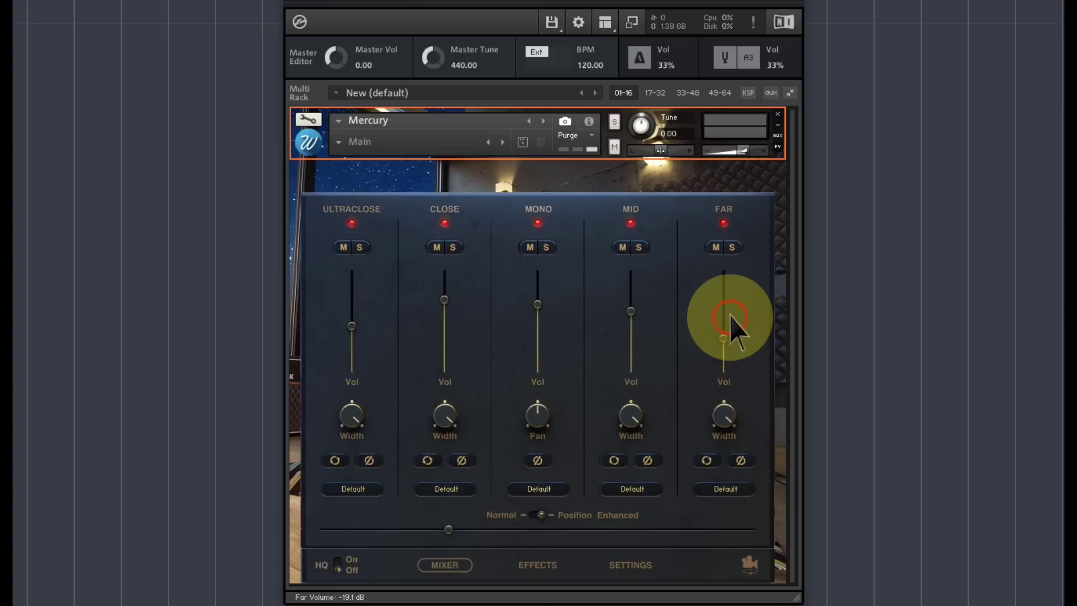
pyautogui.rightClick(724, 338)
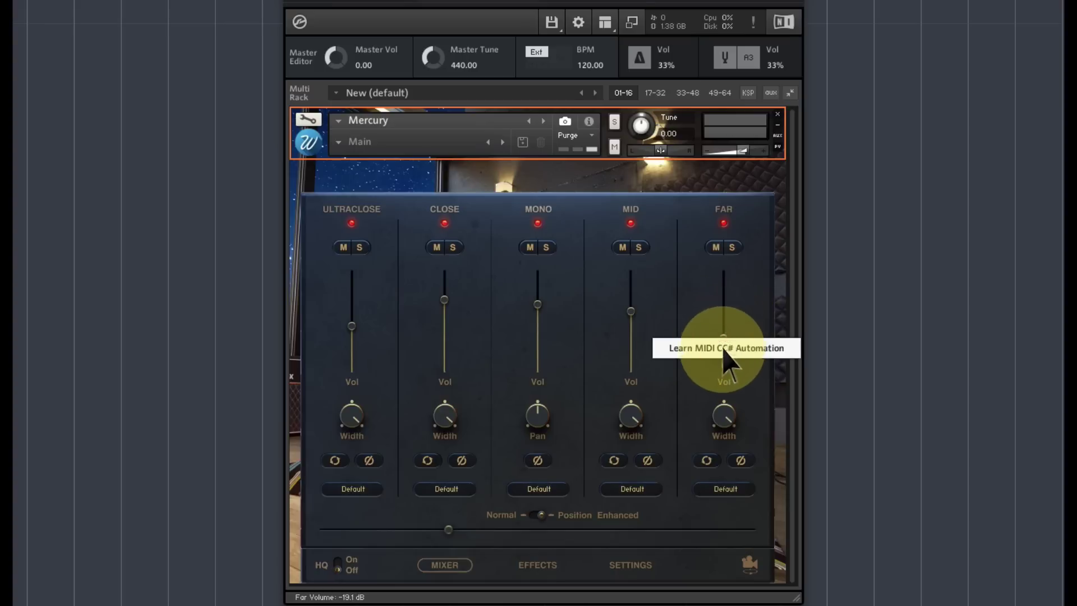
pyautogui.click(700, 291)
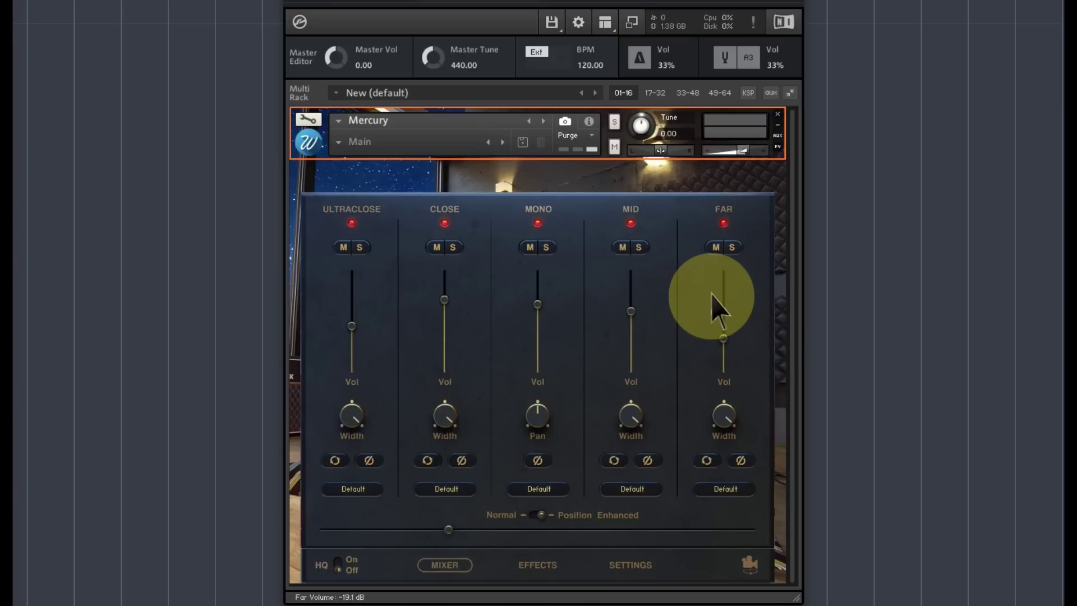
# Switch off the Close, Mono, Mid and Far microphones and raise the Ultraclose volume to about 0.7 dB
pyautogui.click(445, 223)
pyautogui.click(537, 223)
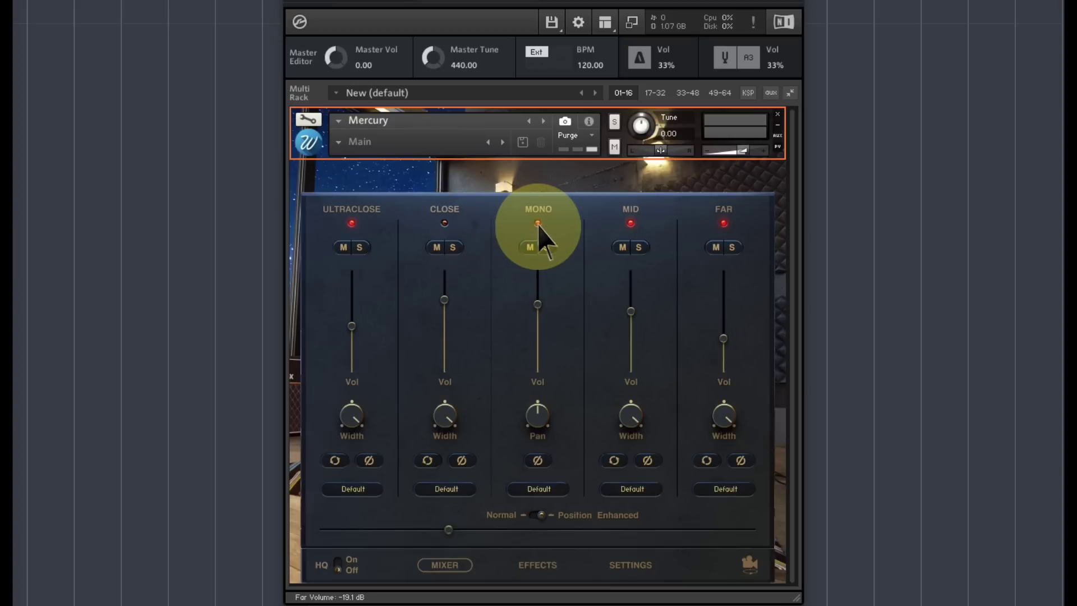
pyautogui.click(631, 223)
pyautogui.click(724, 223)
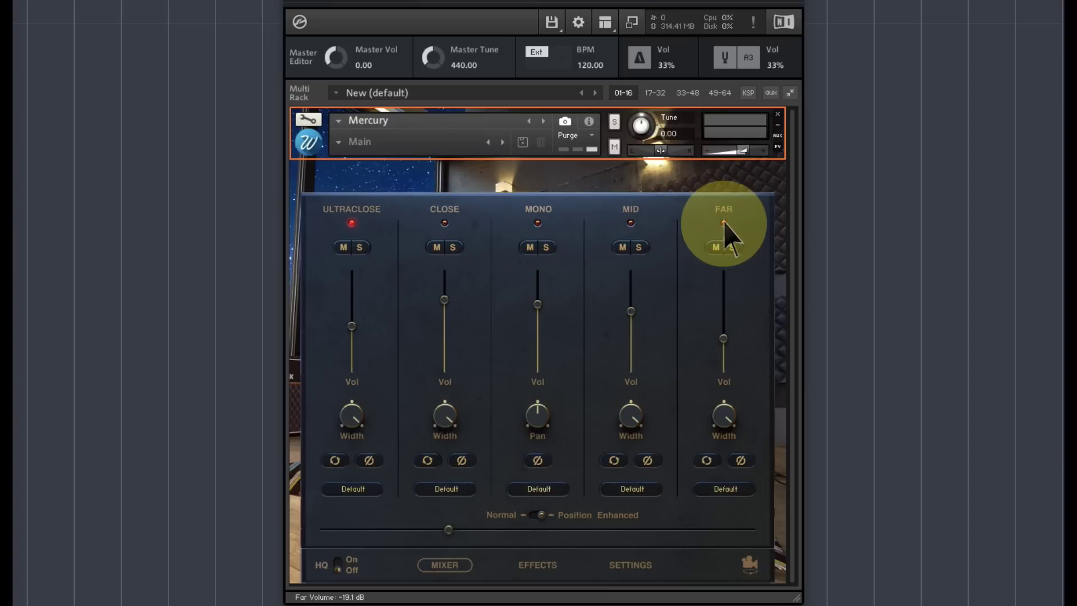
pyautogui.click(352, 224)
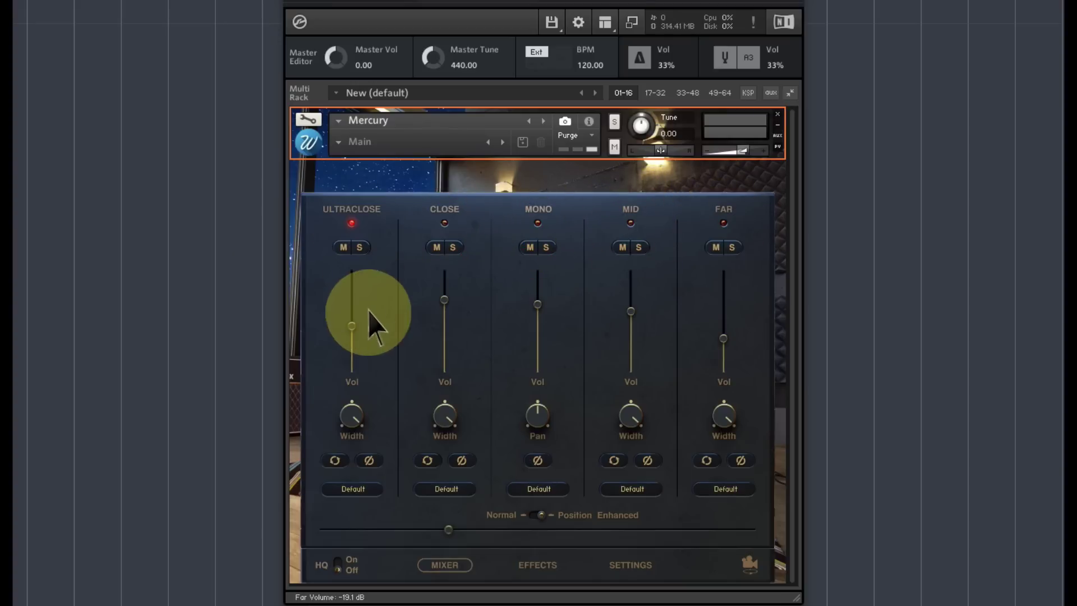
pyautogui.moveTo(351, 327); pyautogui.dragTo(357, 265)
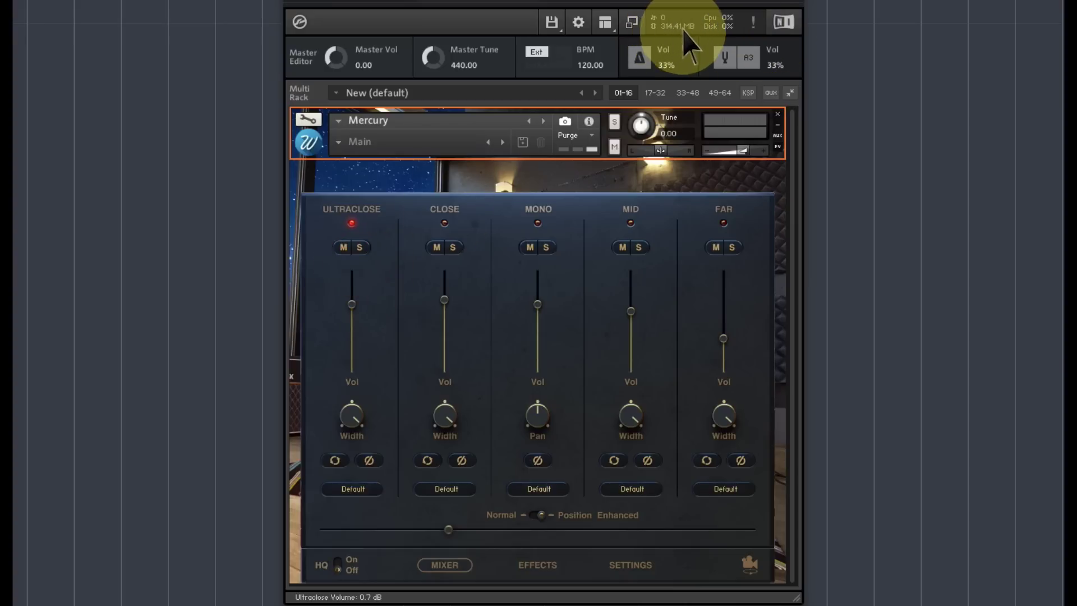
# Load the Close, Mono, Mid and Far microphones one at a time to compare memory use, ending with only Ultraclose enabled
pyautogui.click(445, 222)
pyautogui.click(351, 224)
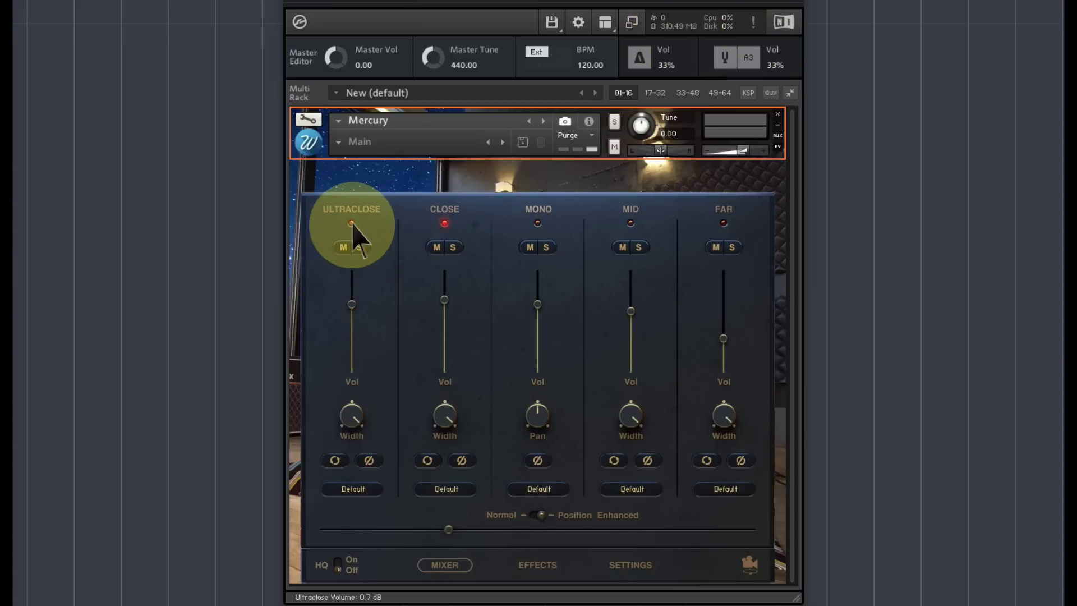
pyautogui.click(445, 222)
pyautogui.click(537, 222)
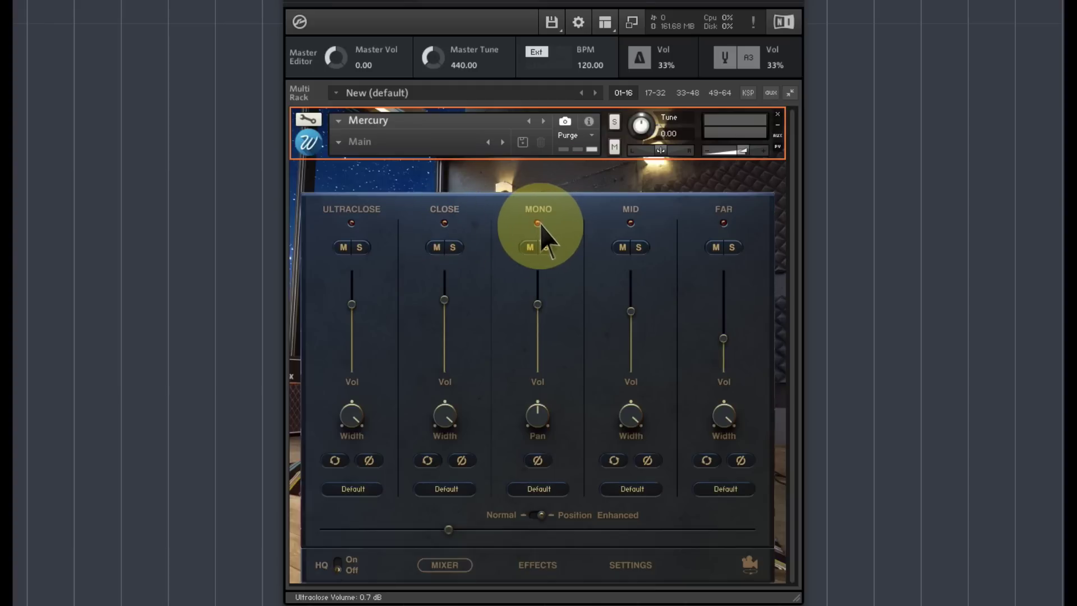
pyautogui.click(537, 223)
pyautogui.click(631, 223)
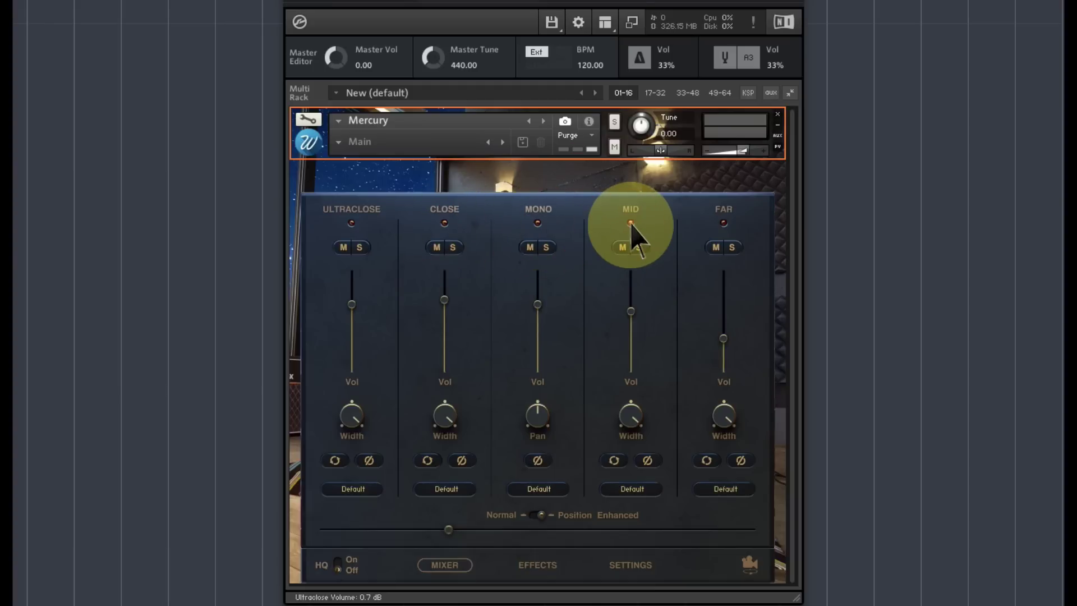
pyautogui.click(631, 223)
pyautogui.click(723, 223)
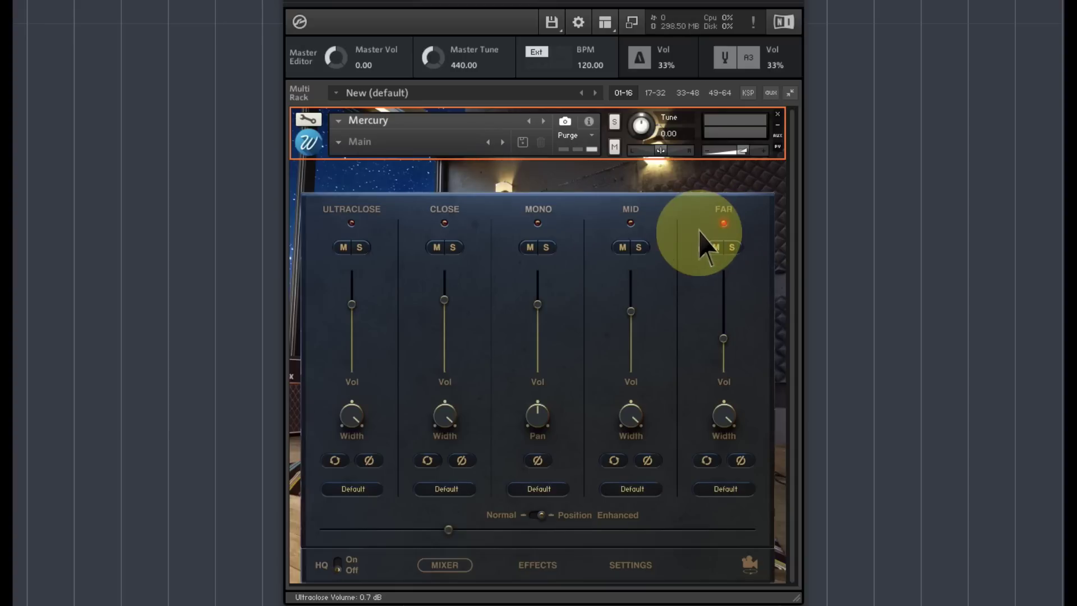
pyautogui.click(724, 224)
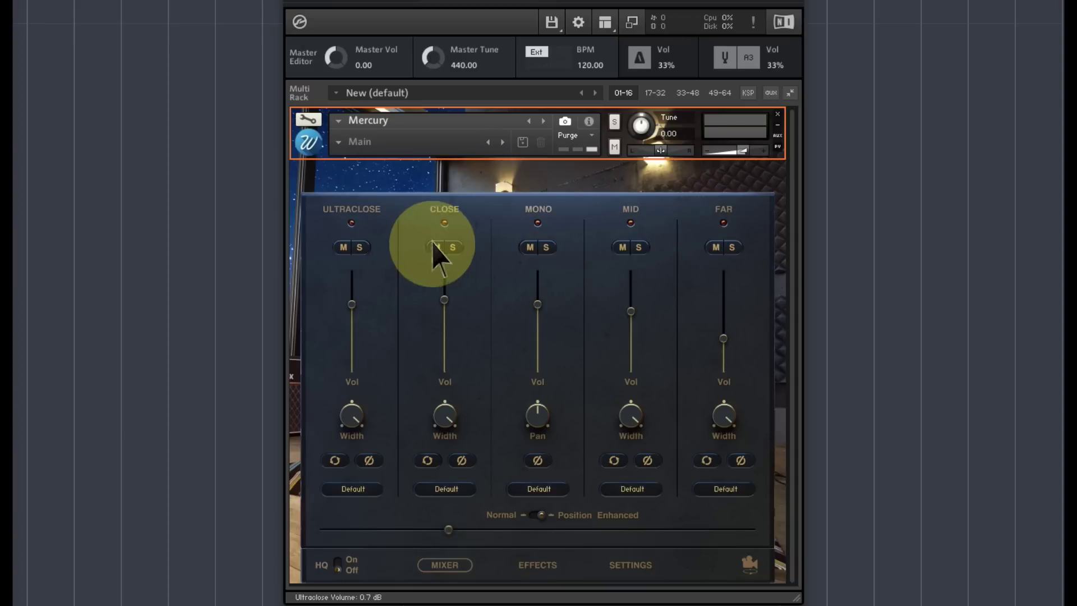
pyautogui.click(352, 224)
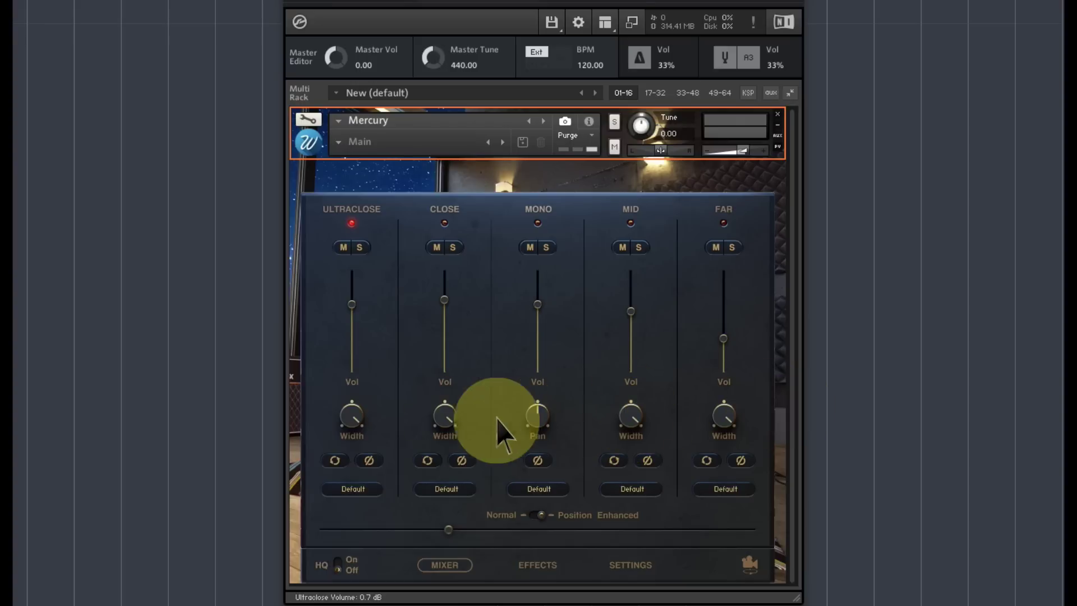
# Toggle the Ultraclose channel's left/right swap and phase inversion on and off, and view its output routing options
pyautogui.click(334, 461)
pyautogui.click(336, 462)
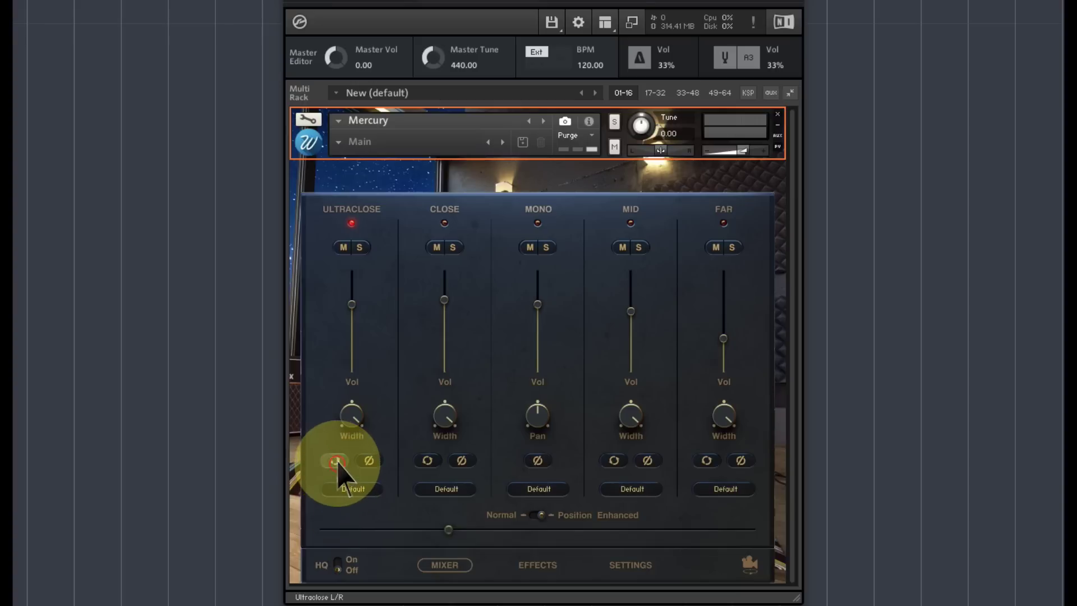
pyautogui.click(336, 462)
pyautogui.click(337, 462)
pyautogui.click(336, 462)
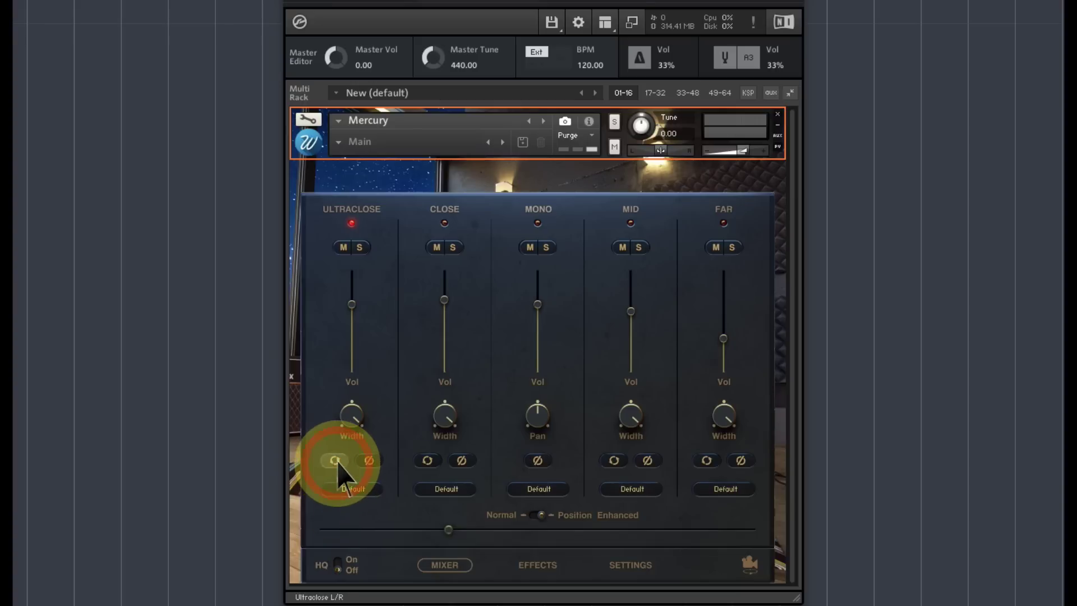
pyautogui.click(370, 460)
pyautogui.click(371, 460)
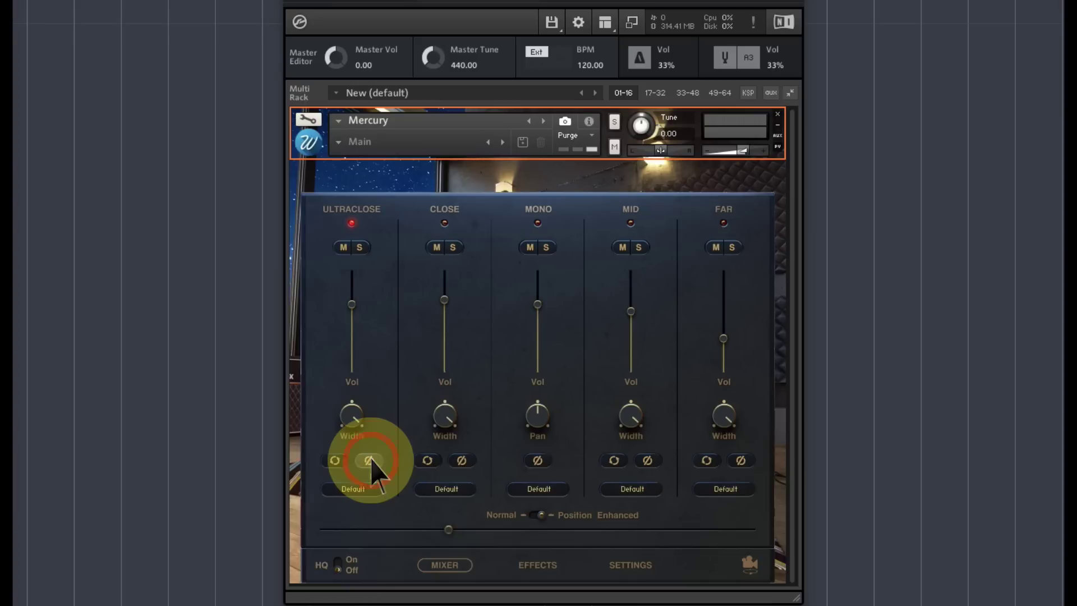
pyautogui.click(336, 461)
pyautogui.click(337, 461)
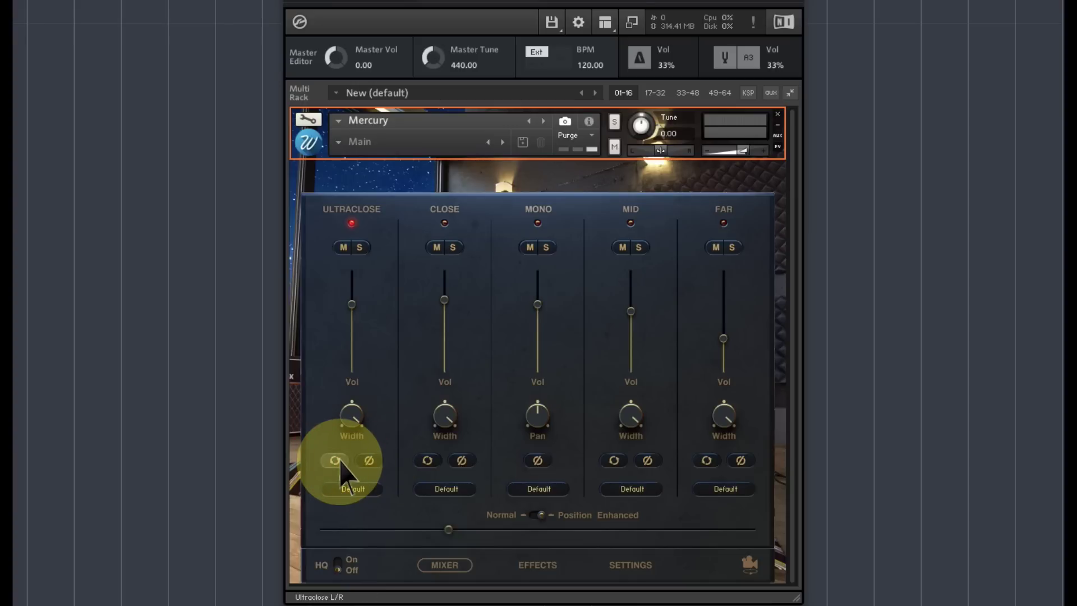
pyautogui.click(355, 489)
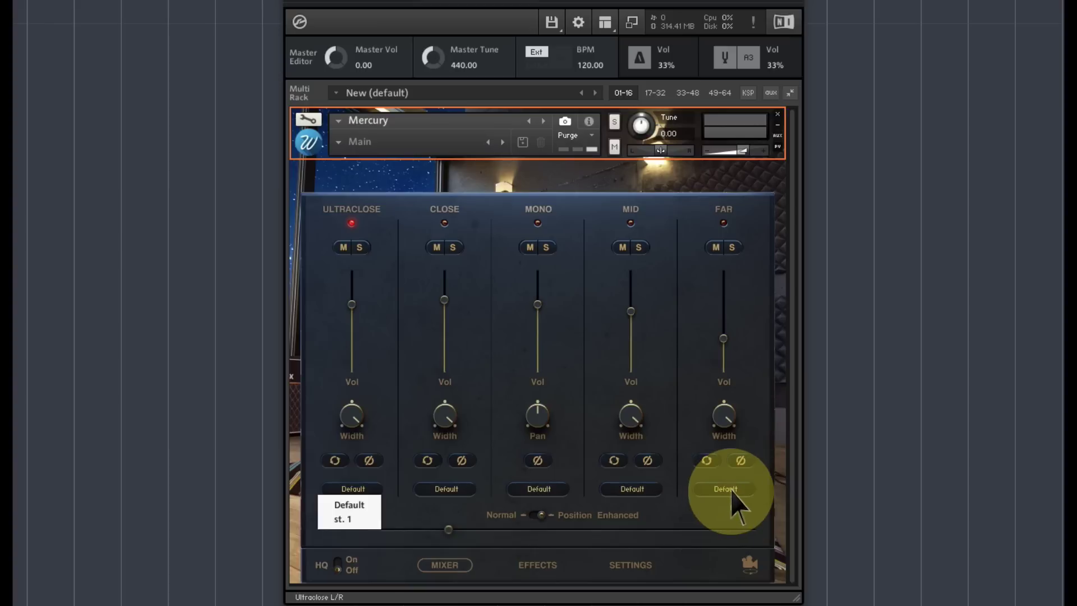
pyautogui.click(704, 516)
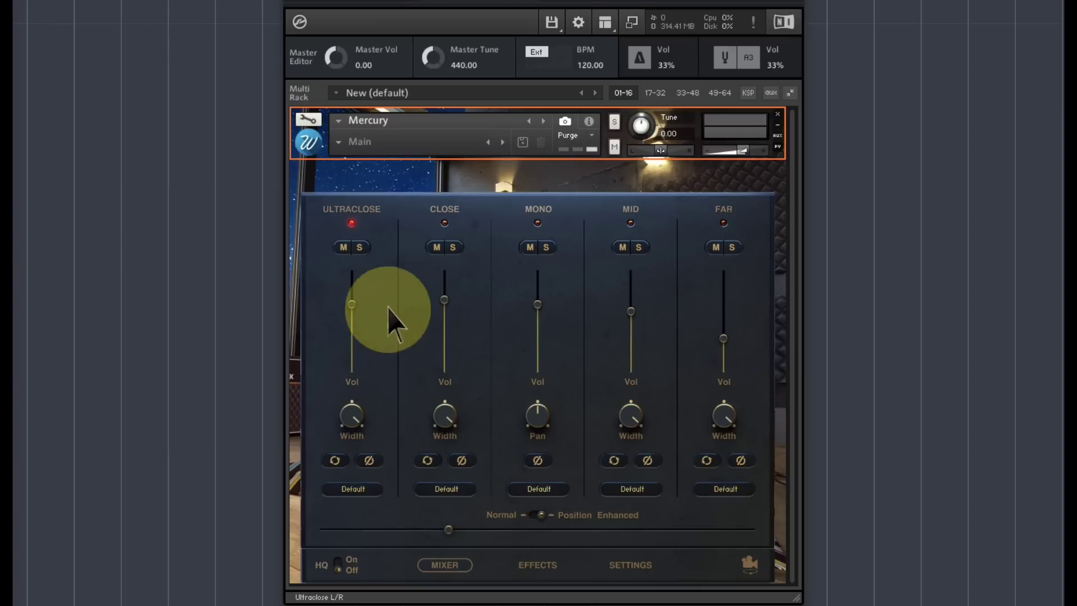
# Raise the Ultraclose and Mono volumes slightly, and set Mid to about 1.2 dB and Far to about 3.7 dB
pyautogui.click(540, 300)
pyautogui.moveTo(630, 307); pyautogui.dragTo(639, 281)
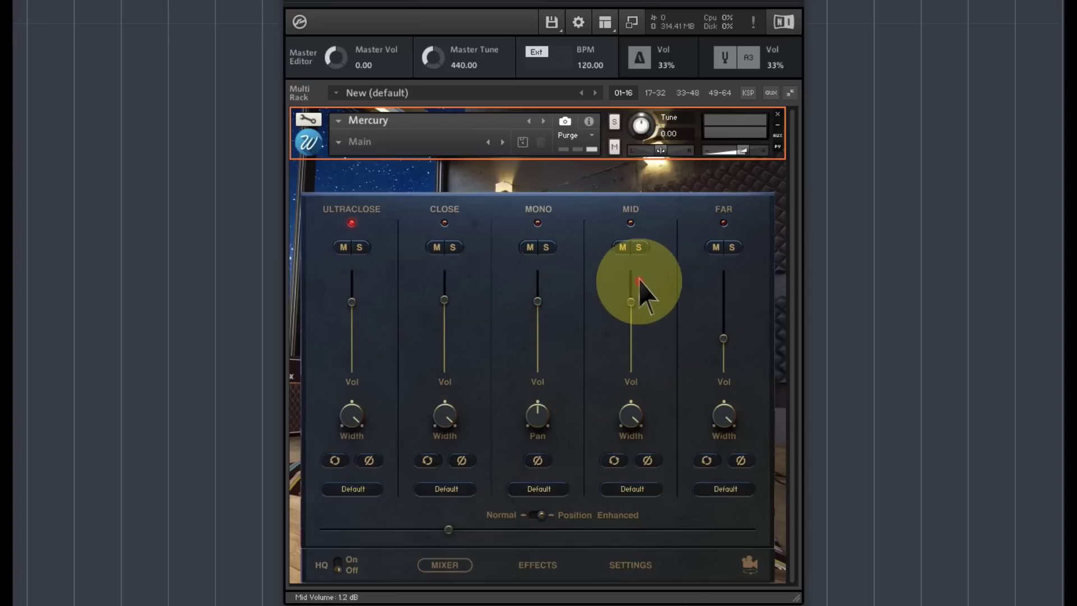
pyautogui.moveTo(721, 337); pyautogui.dragTo(742, 219)
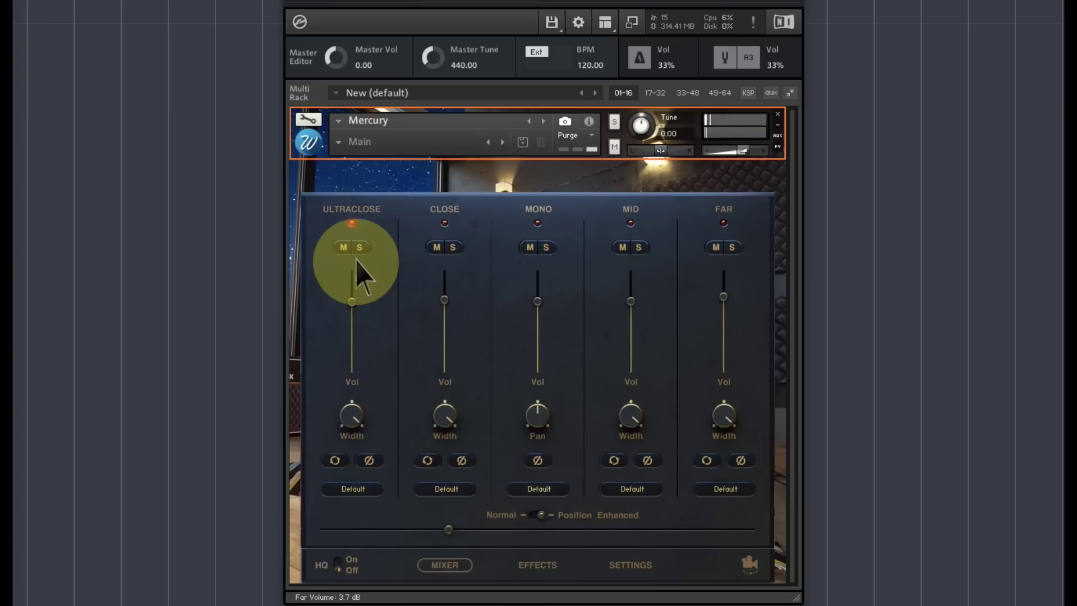
# Switch the active microphone from Ultraclose to Close, Mono, Mid and Far in turn, and raise the Far volume to about 7.1 dB
pyautogui.click(357, 226)
pyautogui.click(447, 225)
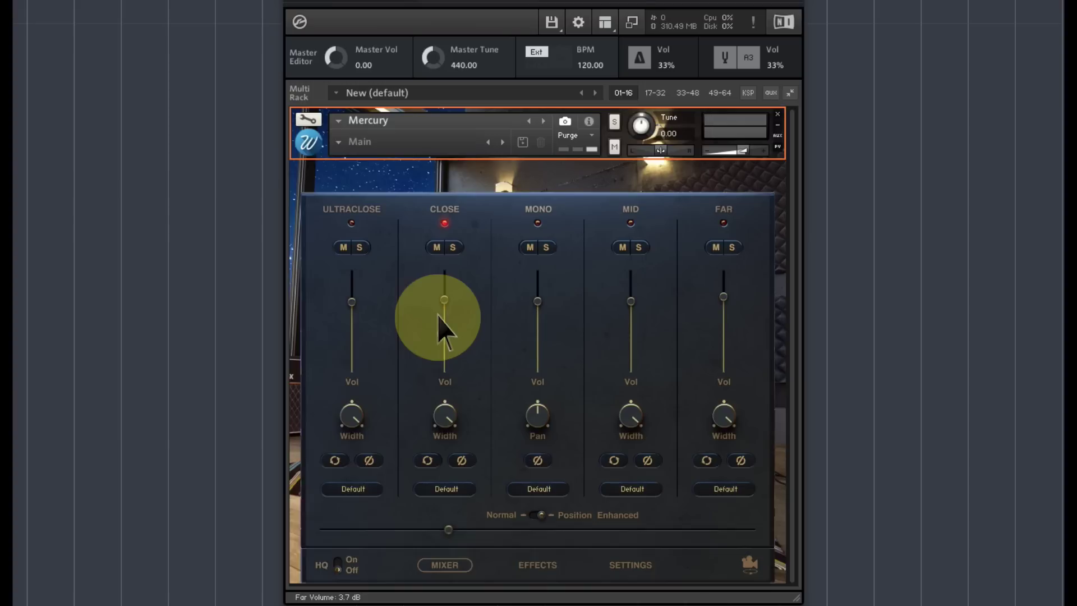
pyautogui.click(540, 223)
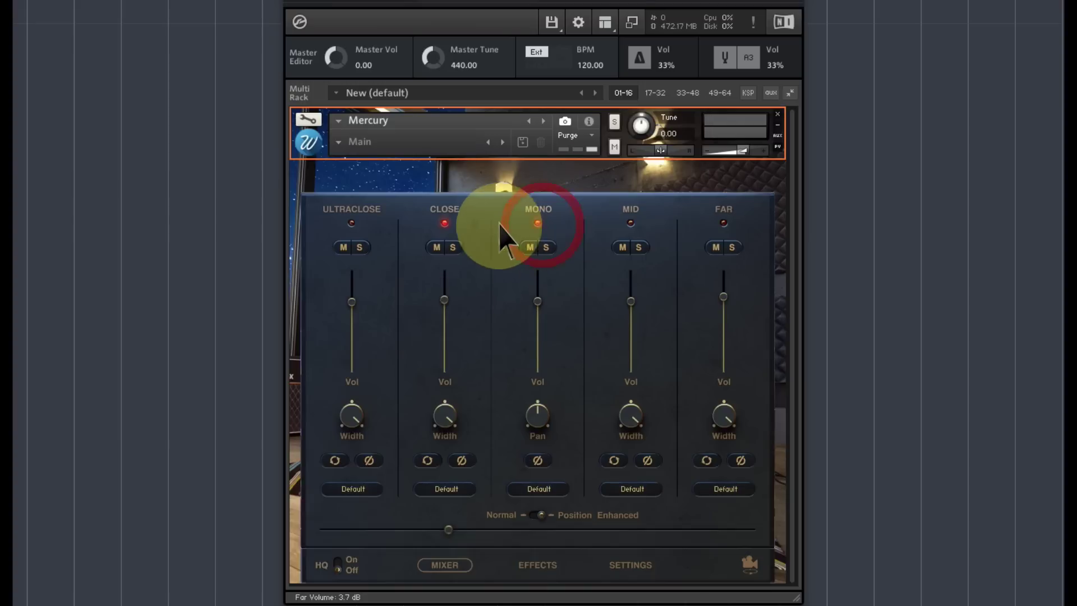
pyautogui.click(447, 224)
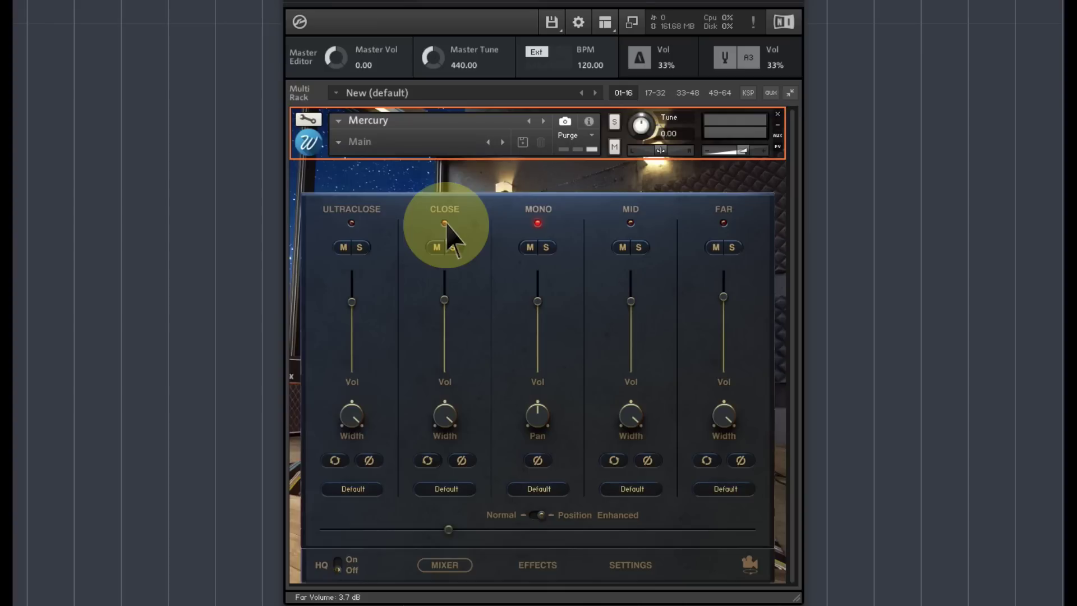
pyautogui.click(631, 225)
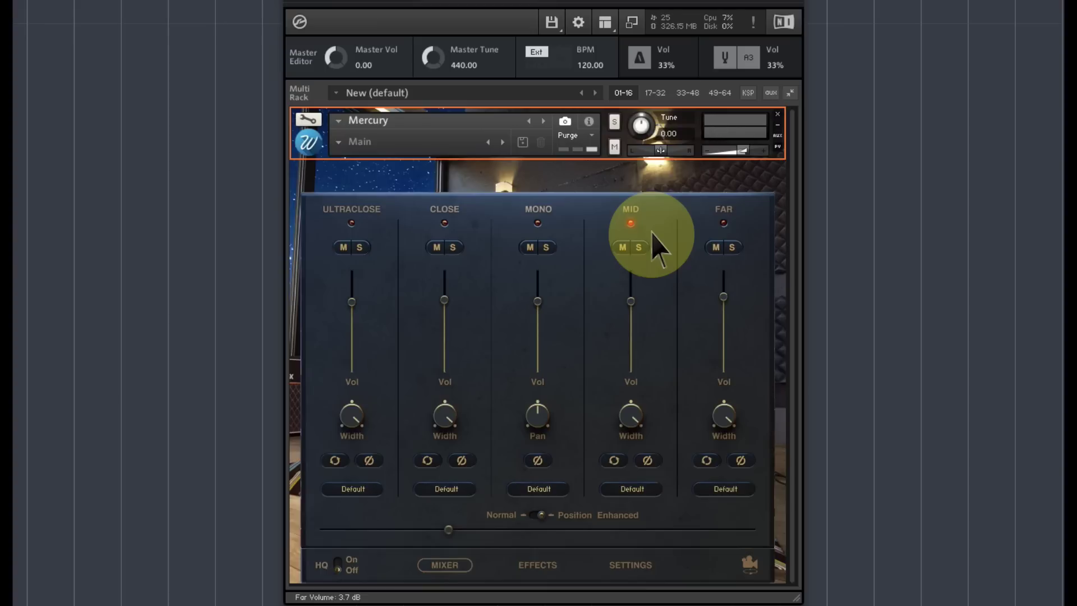
pyautogui.click(723, 224)
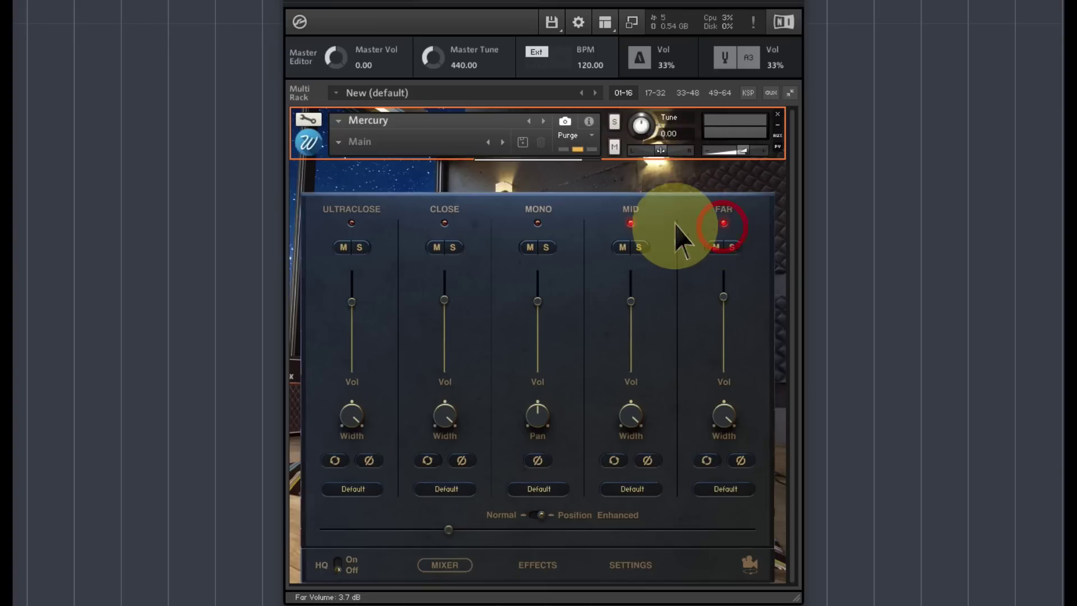
pyautogui.click(634, 224)
pyautogui.moveTo(723, 296); pyautogui.dragTo(729, 267)
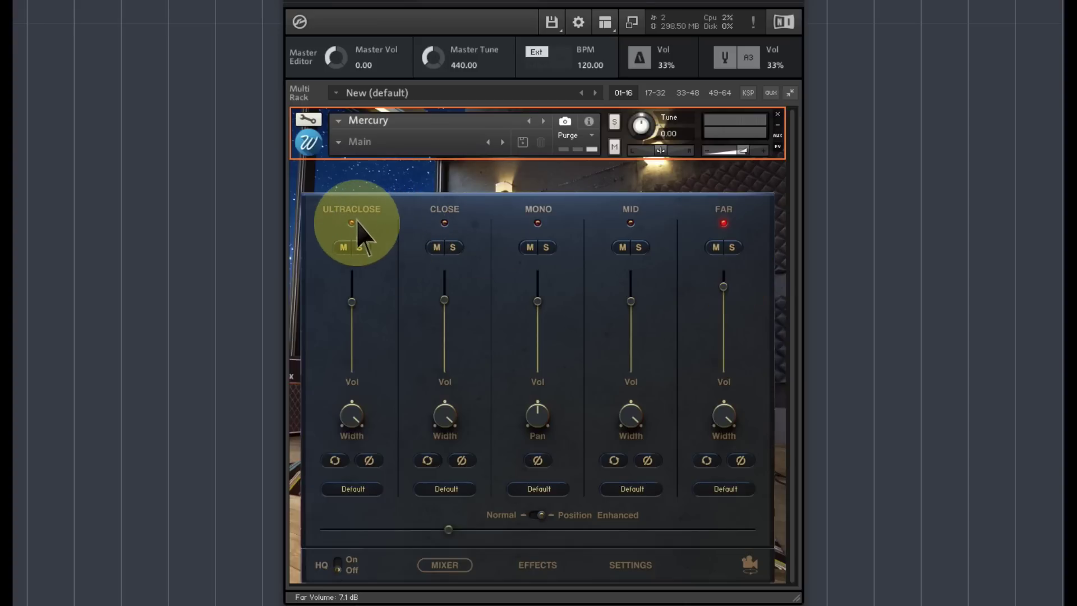
# Enable the Close and Ultraclose microphones alongside Far, lower the Close volume and set Far to about 1.6 dB
pyautogui.click(447, 224)
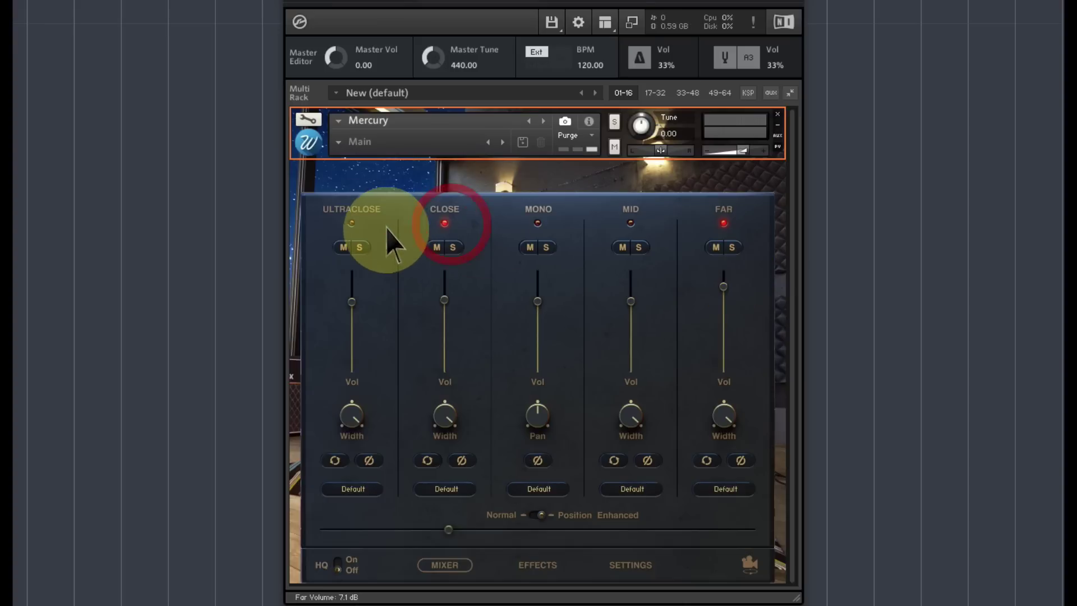
pyautogui.click(352, 224)
pyautogui.moveTo(443, 296); pyautogui.dragTo(452, 384)
pyautogui.moveTo(726, 287); pyautogui.dragTo(723, 332)
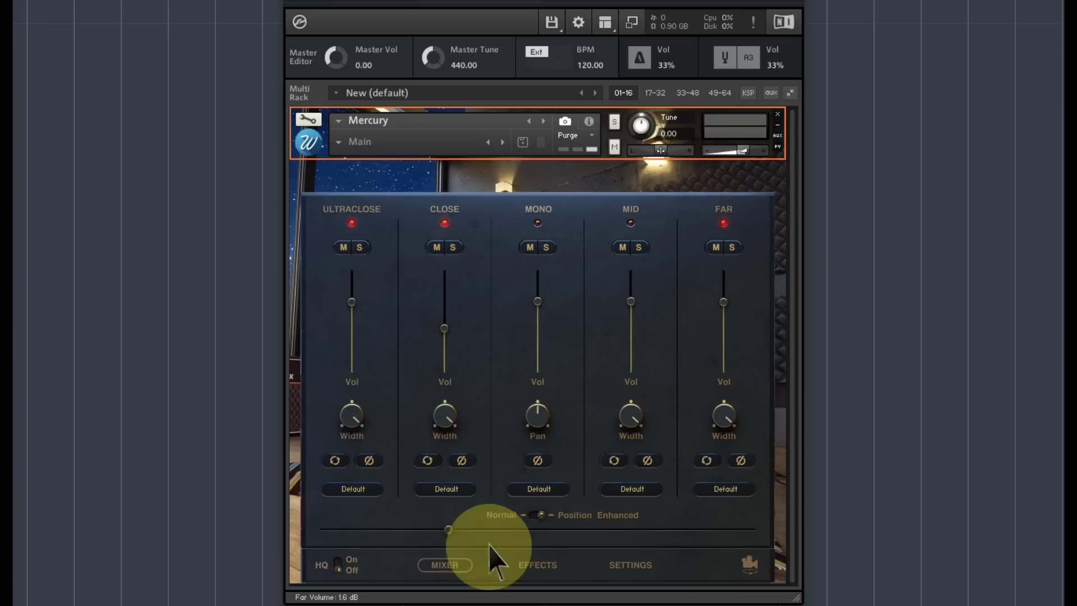
# Raise the Close volume to -3.0 dB, enable the Mono and Mid microphones, lower Mid slightly and set Mono to 0.7 dB
pyautogui.moveTo(449, 325); pyautogui.dragTo(446, 283)
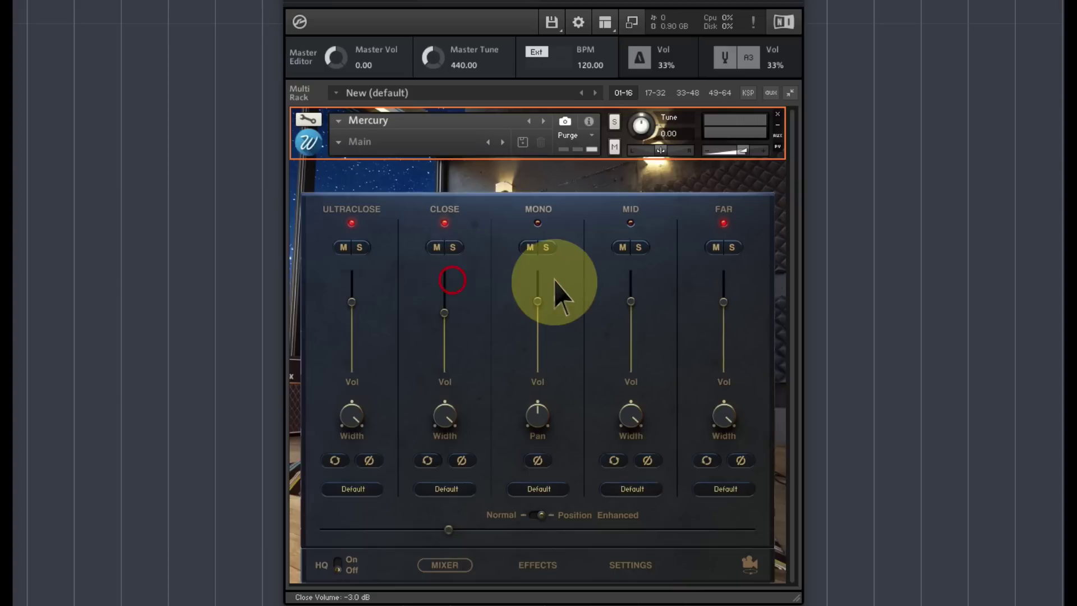
pyautogui.click(538, 224)
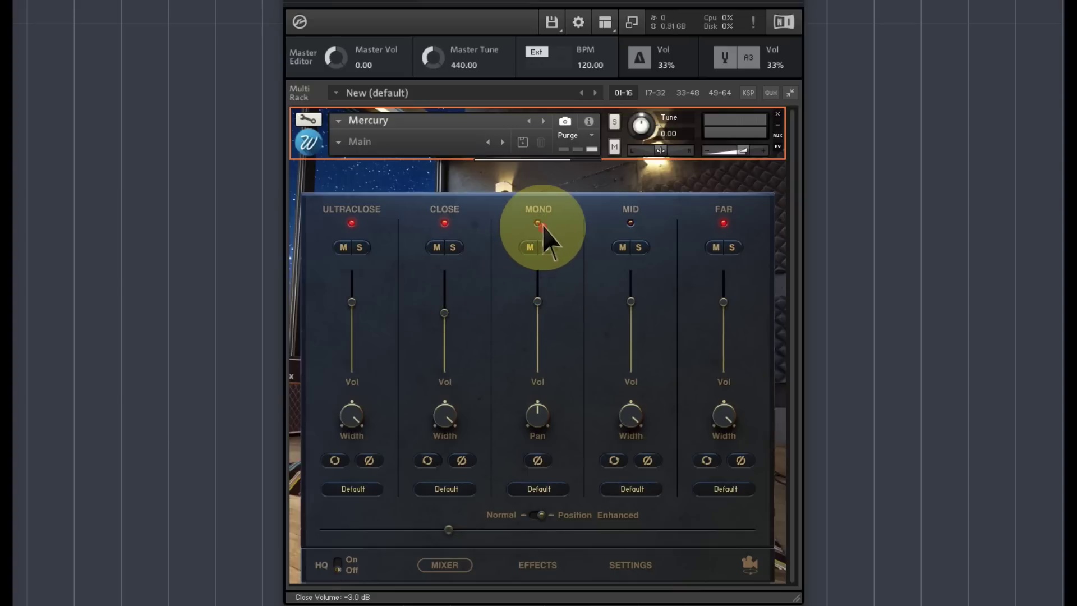
pyautogui.click(640, 219)
pyautogui.moveTo(631, 302); pyautogui.dragTo(631, 325)
pyautogui.moveTo(532, 314)
pyautogui.mouseDown()
pyautogui.moveTo(536, 304)
pyautogui.moveTo(535, 313)
pyautogui.mouseUp()
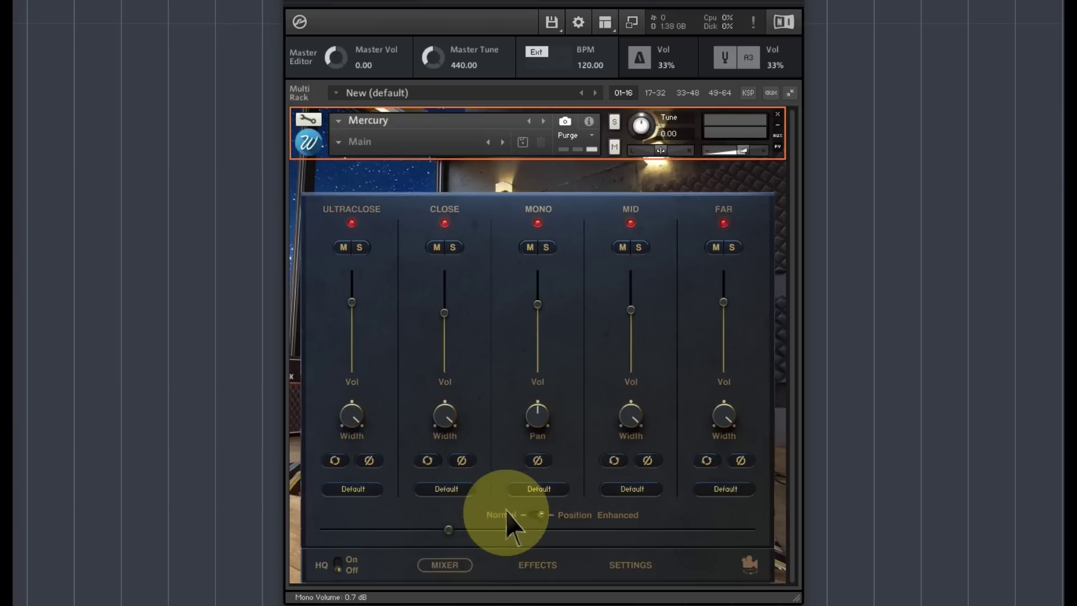
# Reapply Position Enhanced mode and sweep the listening position from closest to nearly farthest, returning it to about one third
pyautogui.click(534, 515)
pyautogui.moveTo(535, 516); pyautogui.dragTo(547, 514)
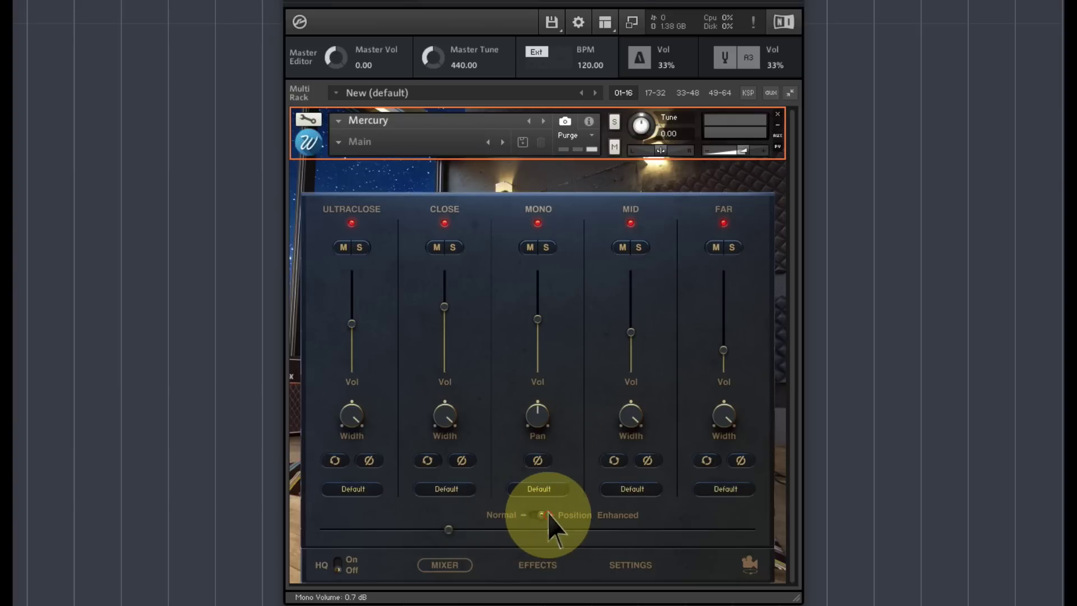
pyautogui.moveTo(449, 532); pyautogui.dragTo(270, 517)
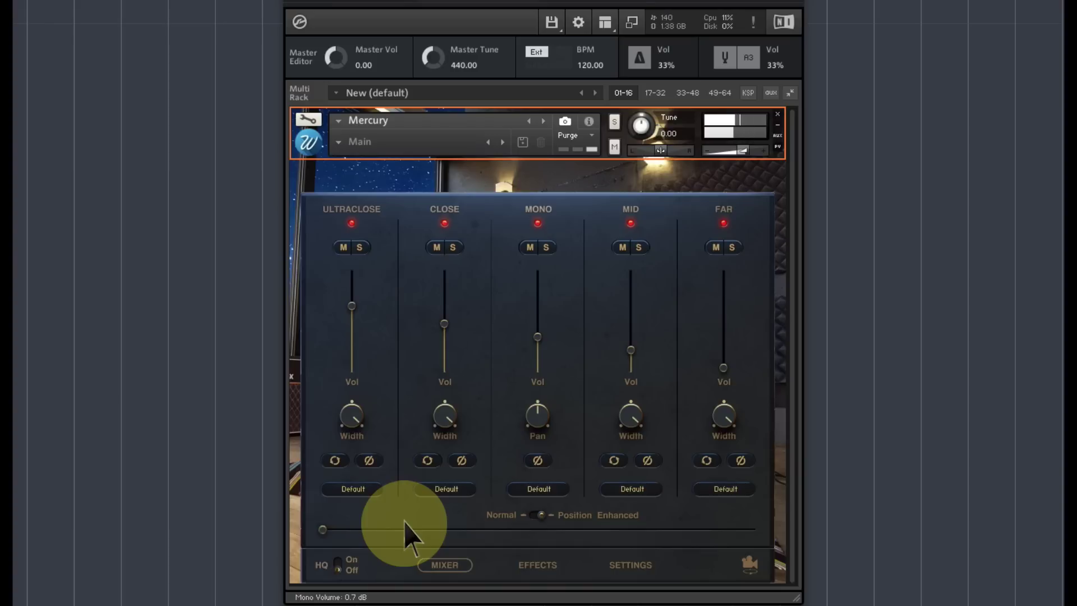
pyautogui.moveTo(323, 529); pyautogui.dragTo(542, 523)
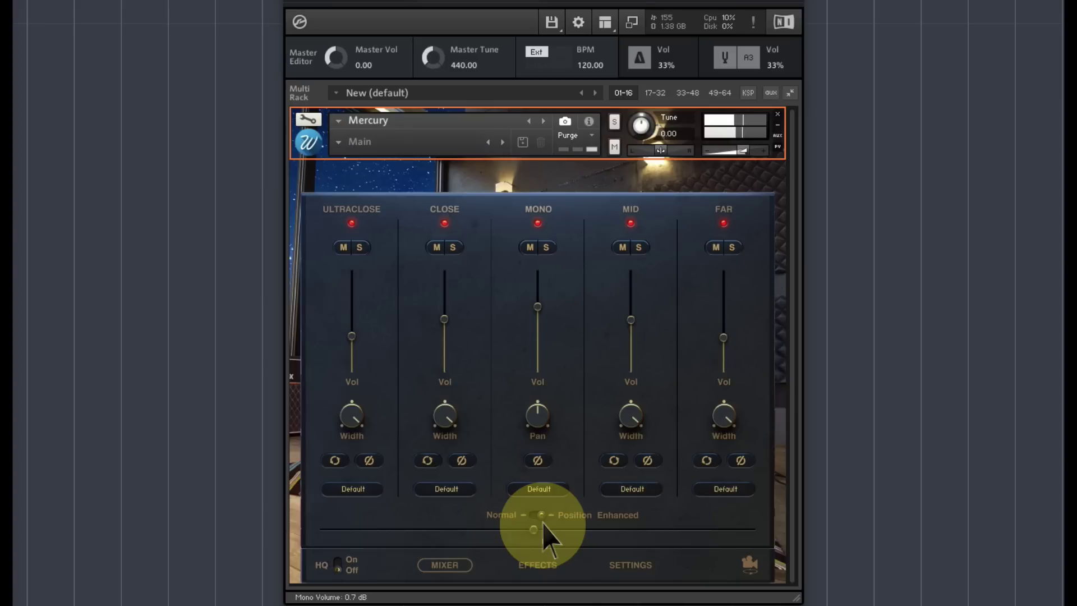
pyautogui.moveTo(542, 523); pyautogui.dragTo(728, 522)
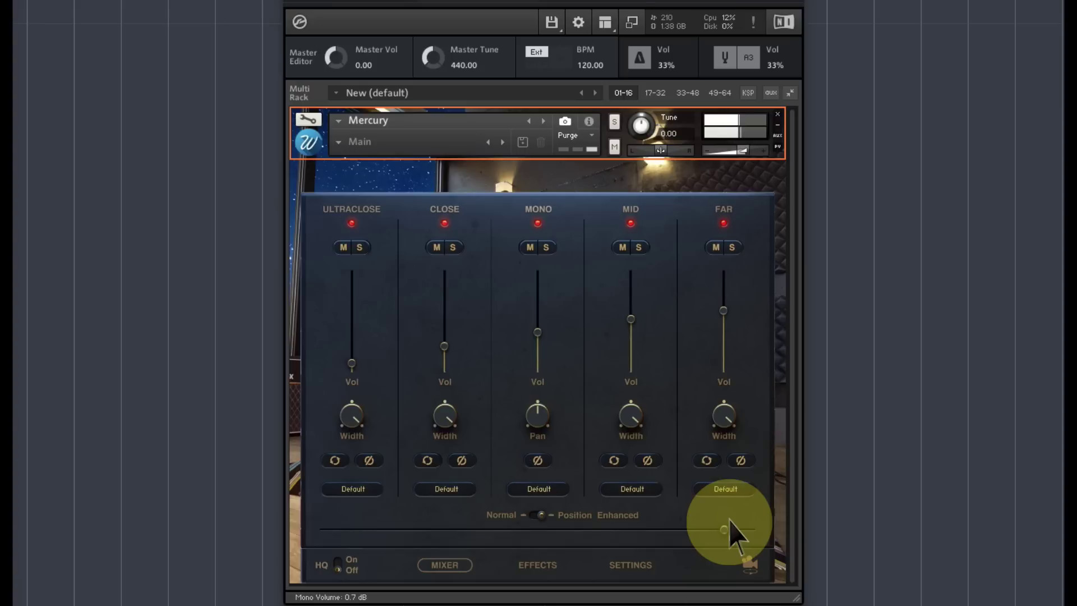
pyautogui.moveTo(728, 522); pyautogui.dragTo(460, 531)
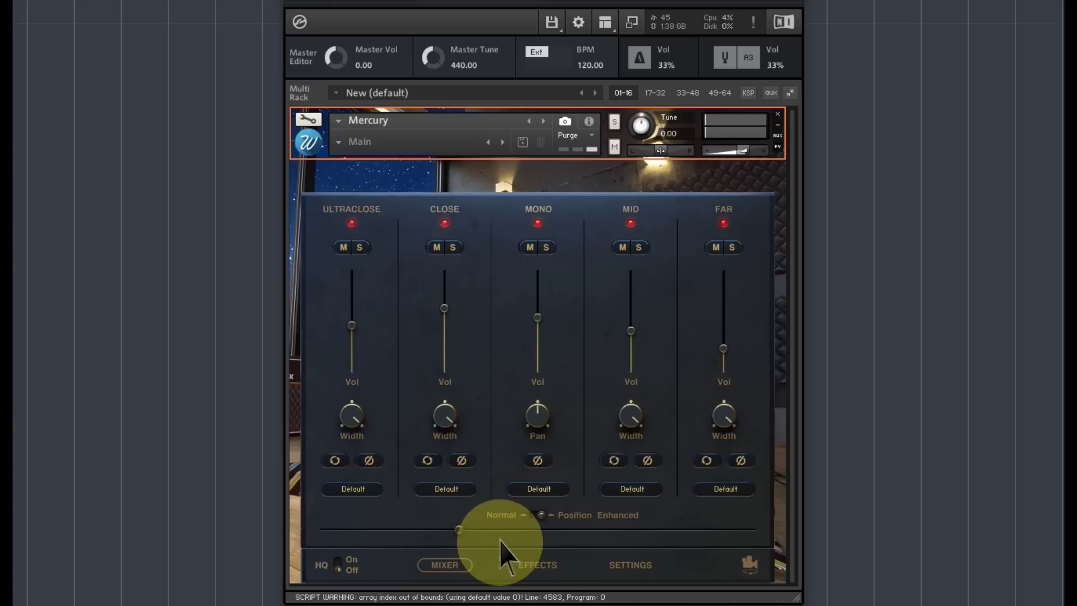
# Show the effects and toggle the Metropolis Plates between Valve and Solid State, leaving it bypassed on Solid State
pyautogui.click(537, 564)
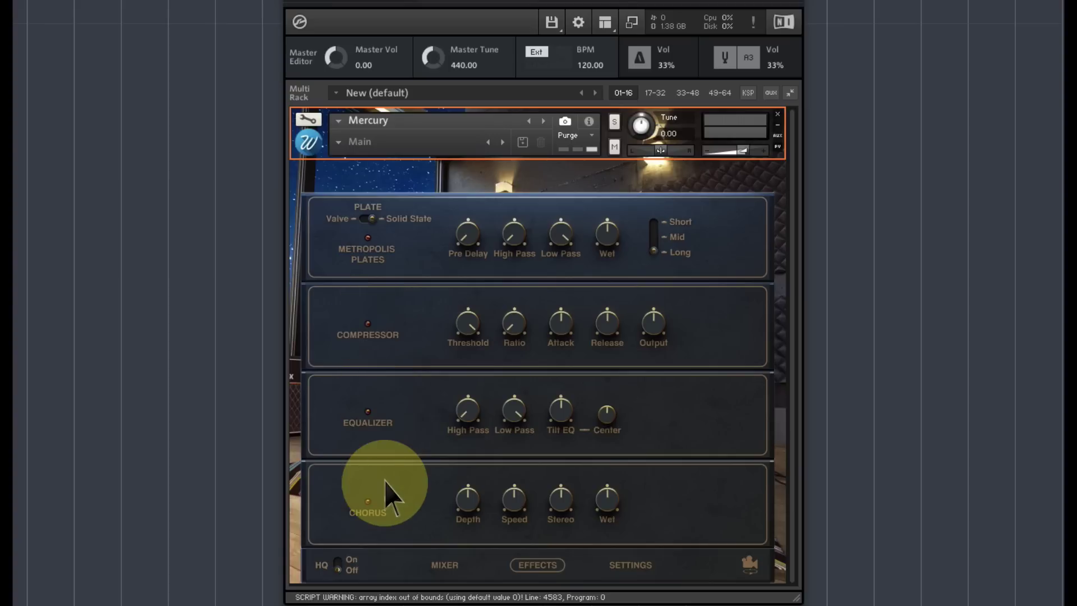
pyautogui.click(386, 220)
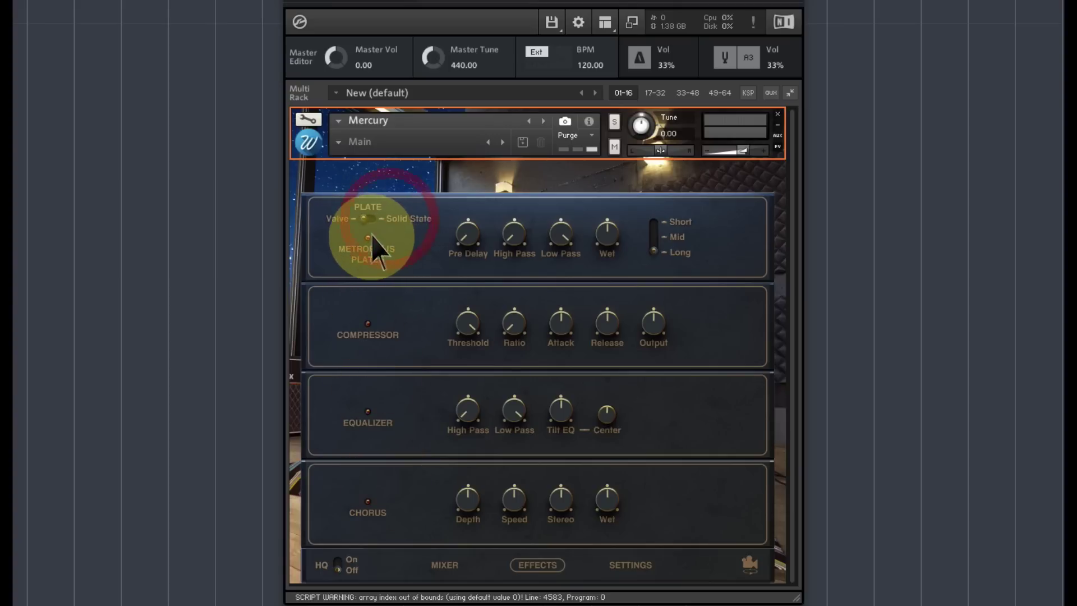
pyautogui.click(368, 238)
pyautogui.click(368, 221)
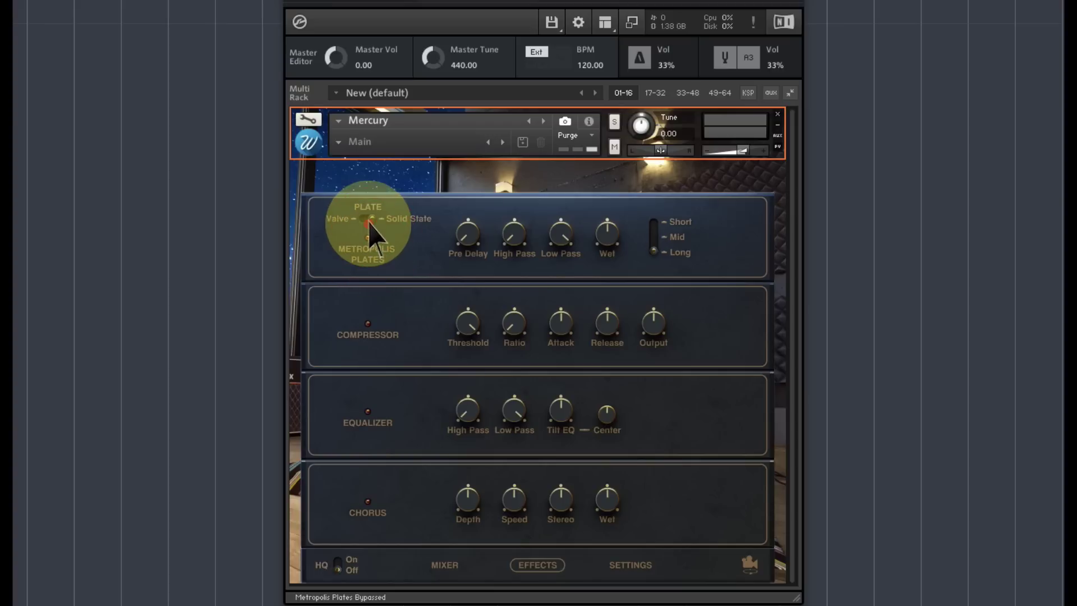
pyautogui.click(389, 221)
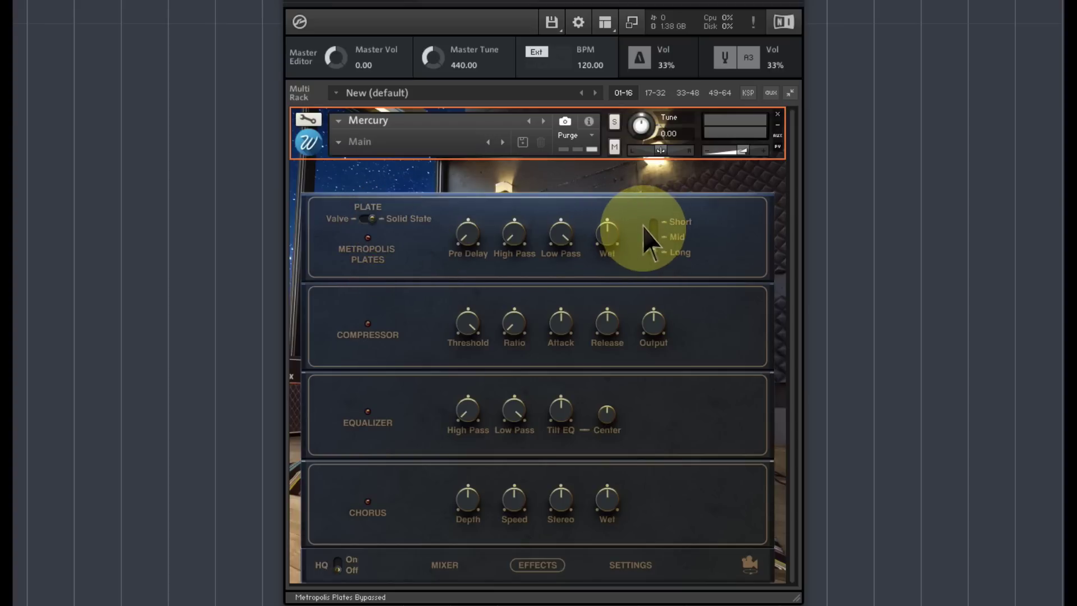
# Engage the Metropolis Plates reverb, raise its Wet level to 15.8 dB and switch the plate to Valve
pyautogui.moveTo(621, 231); pyautogui.dragTo(621, 201)
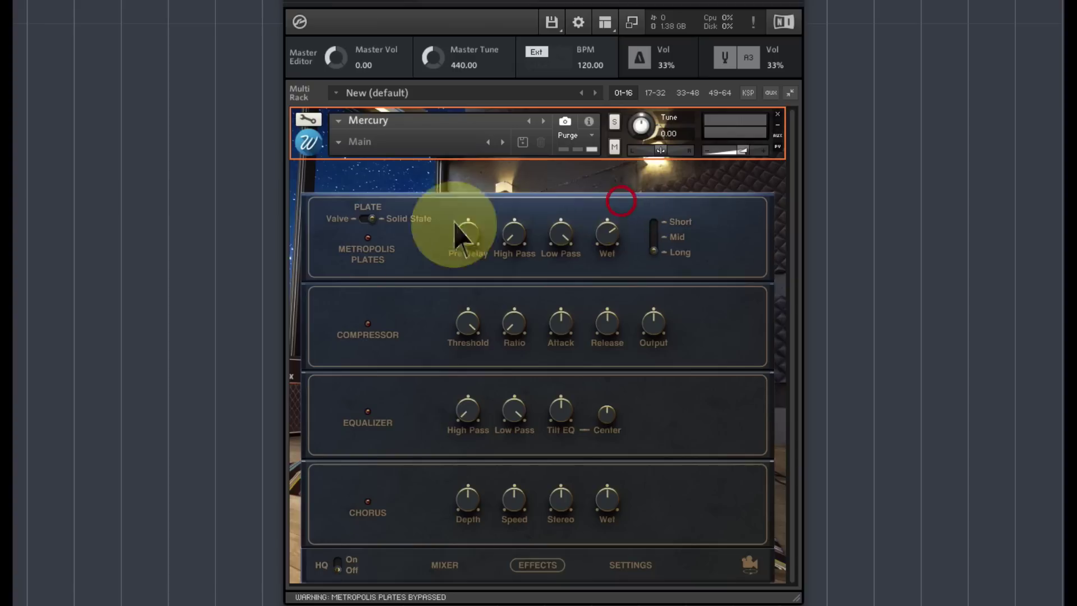
pyautogui.click(370, 239)
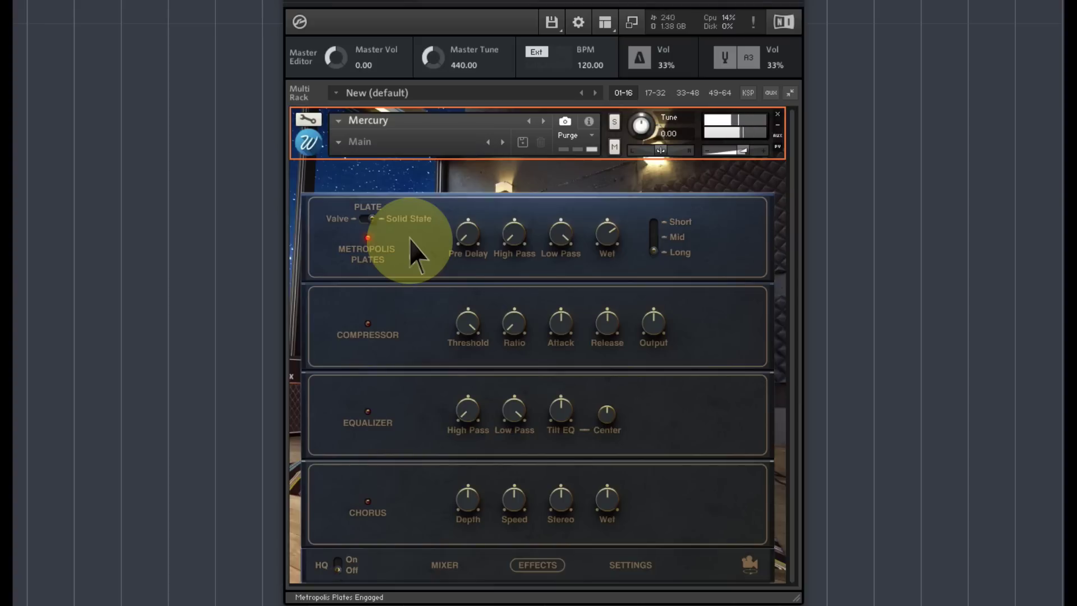
pyautogui.moveTo(617, 224); pyautogui.dragTo(637, 190)
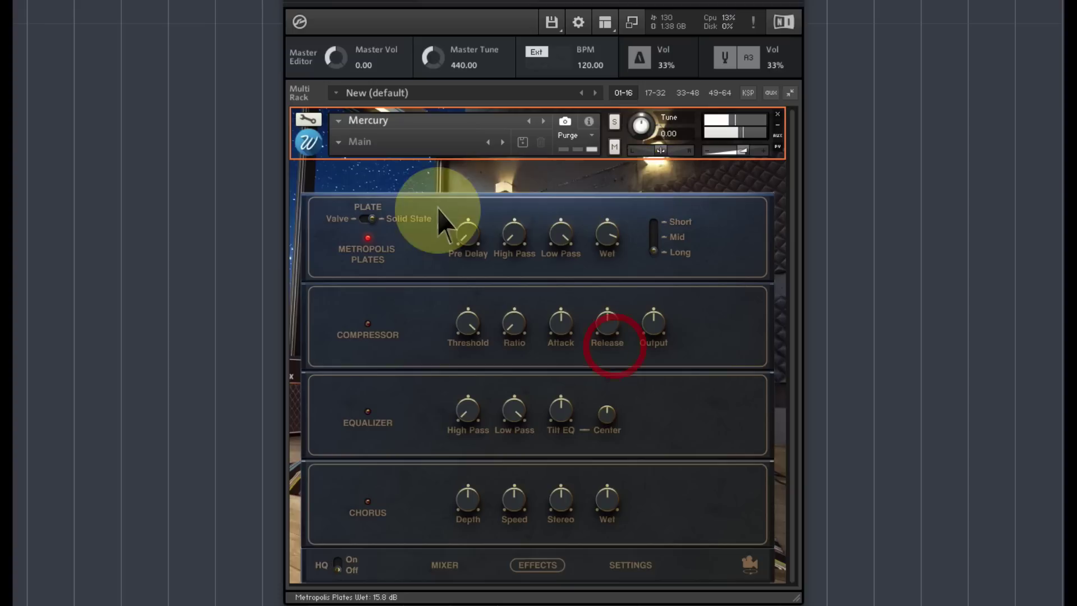
pyautogui.click(371, 219)
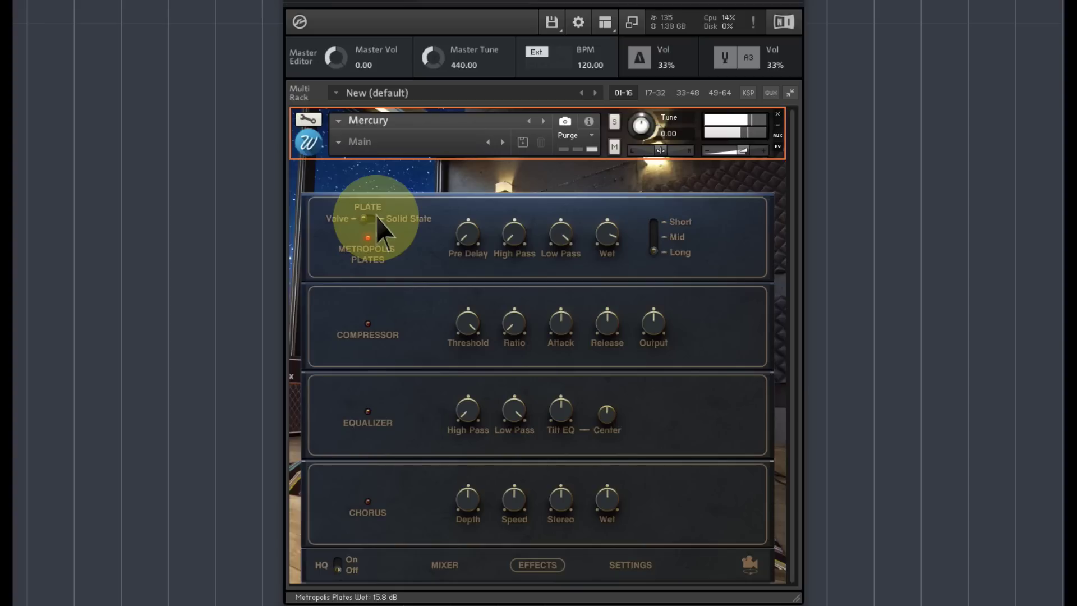
# Replace the Metropolis Plates reverb with the Compressor, setting its threshold to -28.8 dB and its ratio to 1:15.1
pyautogui.click(368, 240)
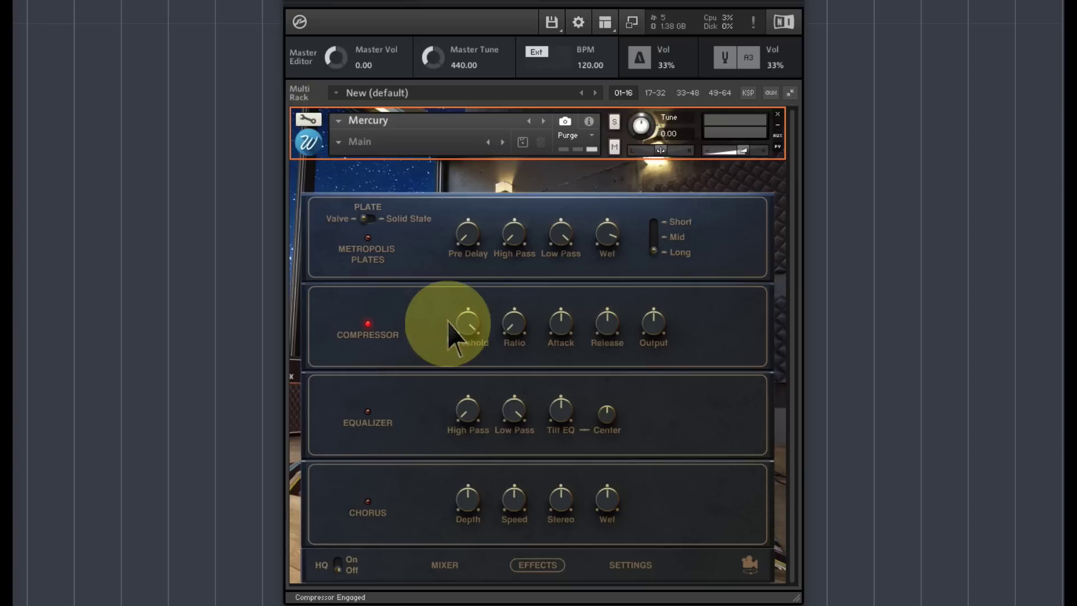
pyautogui.moveTo(464, 325); pyautogui.dragTo(467, 392)
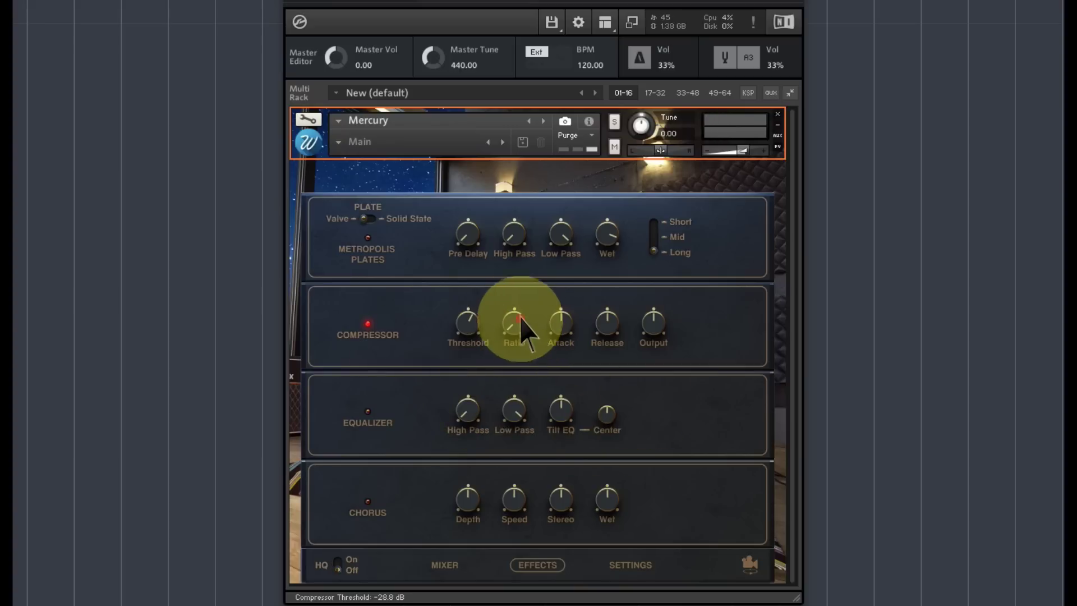
pyautogui.moveTo(519, 319); pyautogui.dragTo(540, 174)
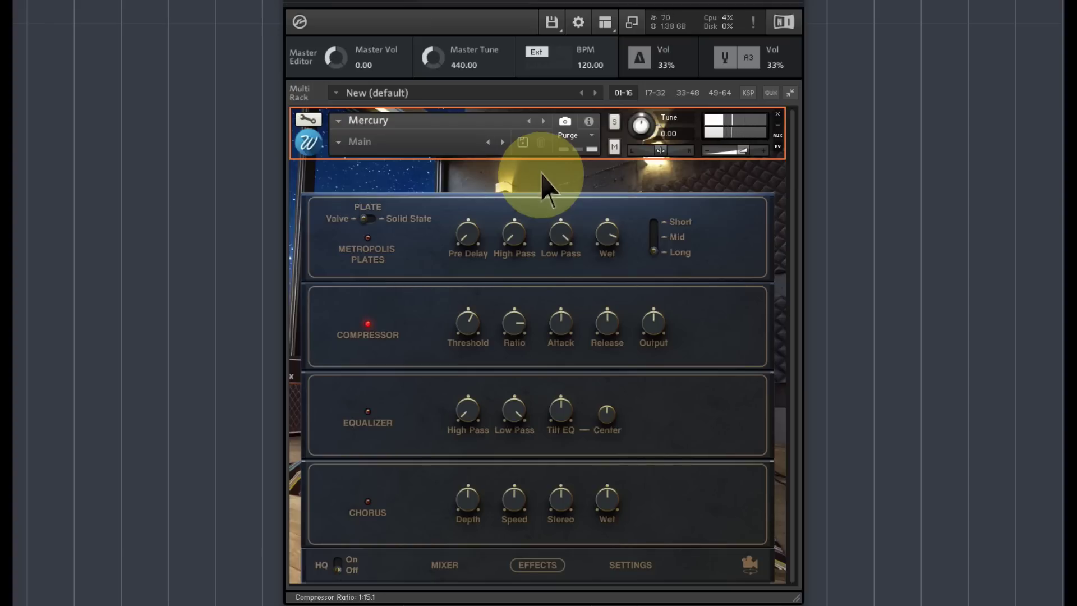
# Leave only the Chorus engaged, raise its Wet, Stereo and Speed slightly with Depth at 55.7%, and bypass it
pyautogui.click(370, 413)
pyautogui.click(371, 501)
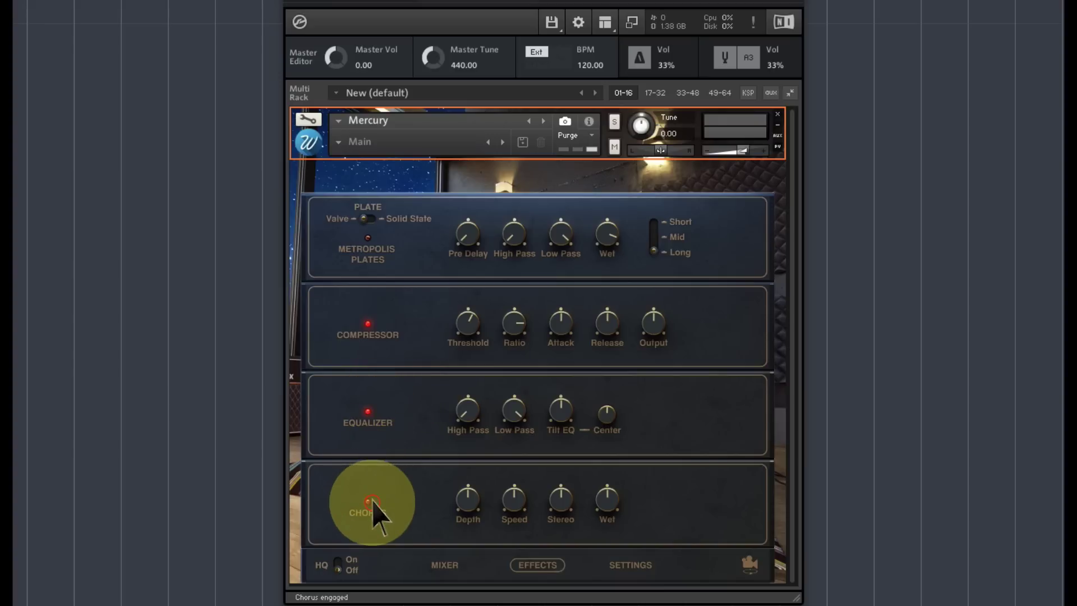
pyautogui.click(369, 411)
pyautogui.click(371, 330)
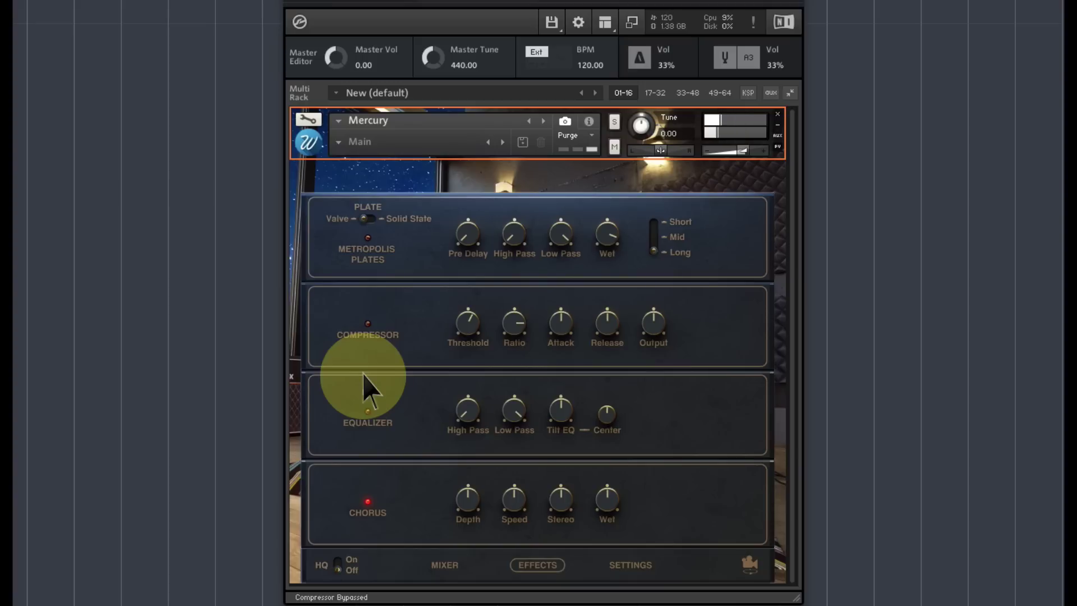
pyautogui.moveTo(602, 497); pyautogui.dragTo(606, 480)
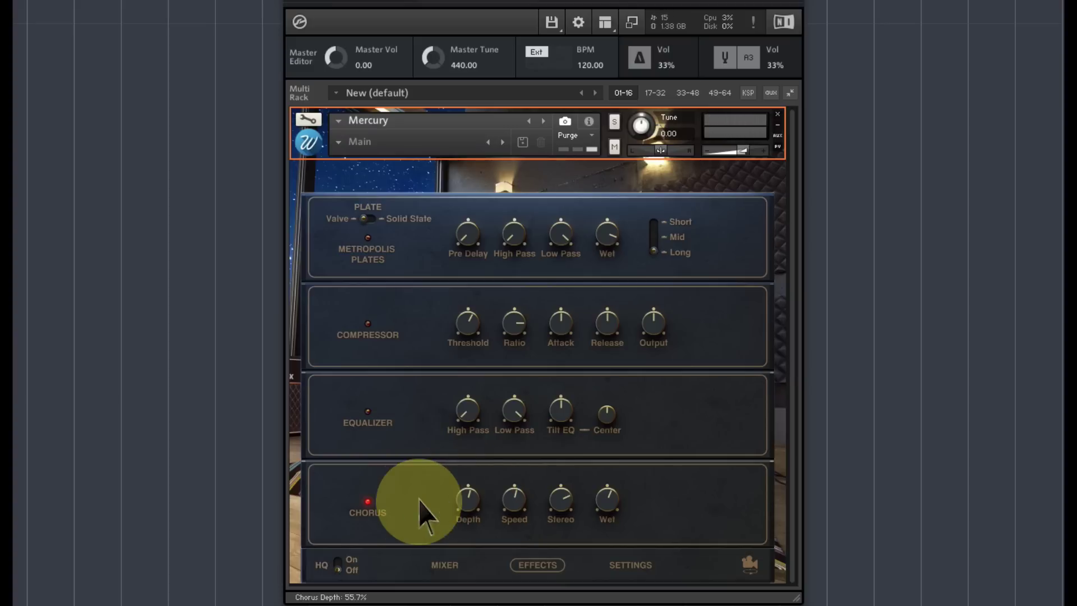
pyautogui.click(369, 502)
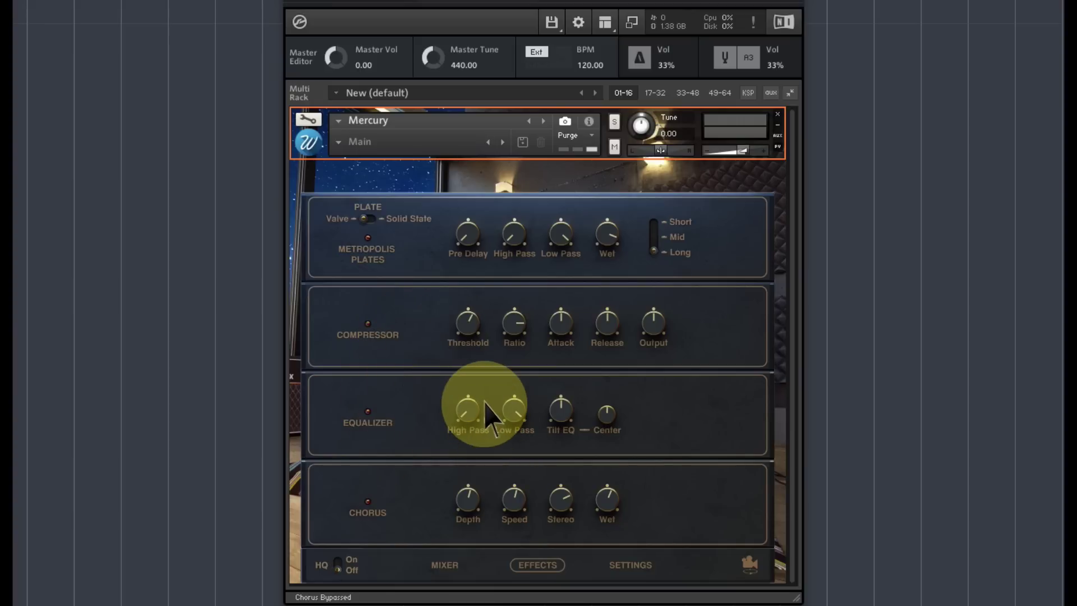
# View the enlarged velocity curve in the settings, and compare the lid's Mid and Close positions, returning it to Open
pyautogui.click(630, 565)
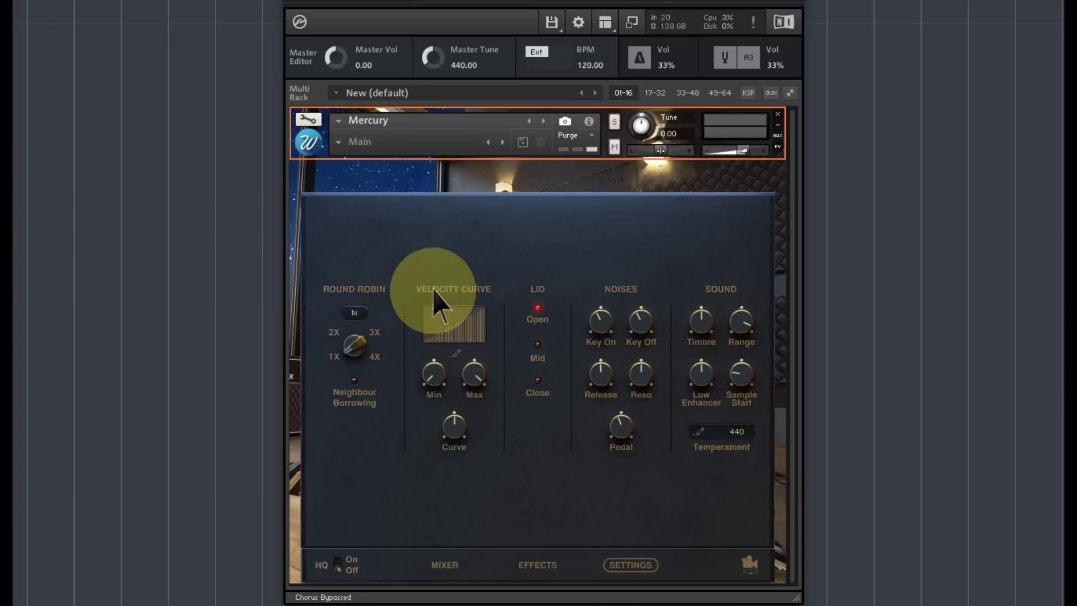
pyautogui.click(462, 343)
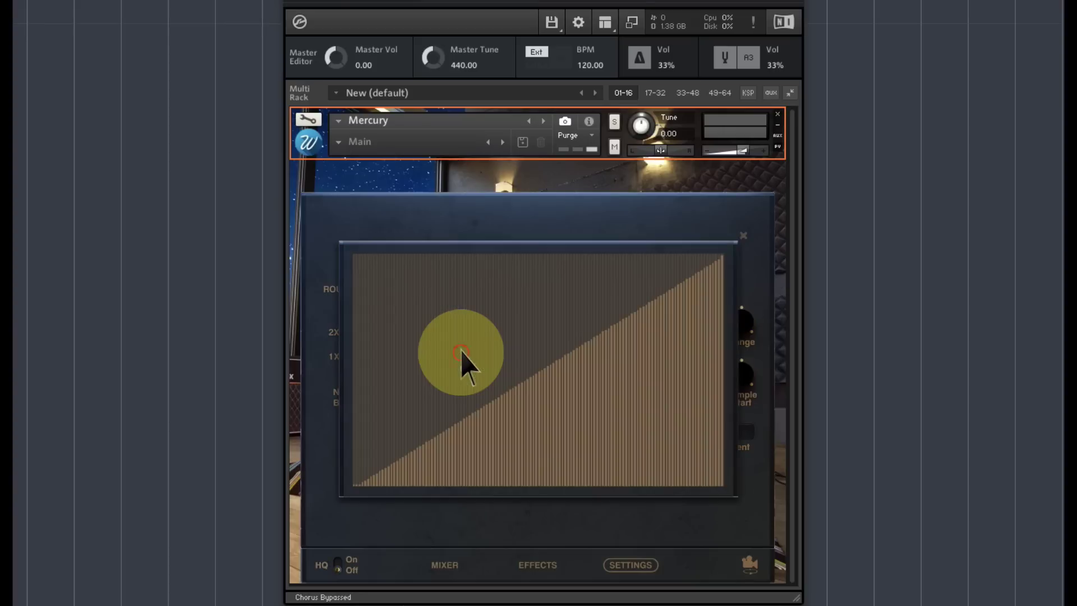
pyautogui.click(742, 238)
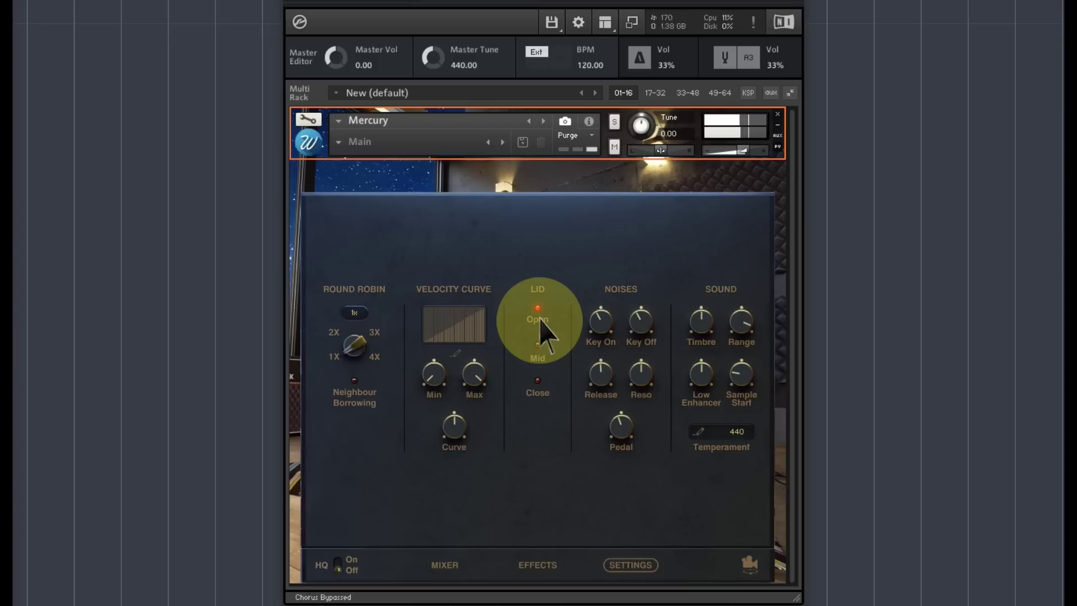
pyautogui.click(540, 345)
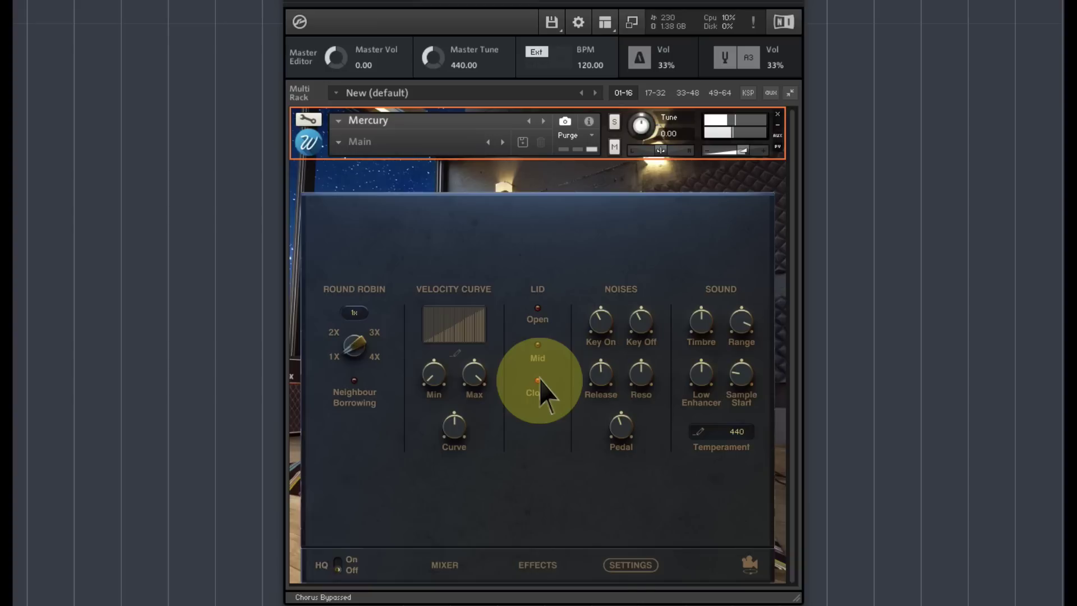
pyautogui.click(533, 312)
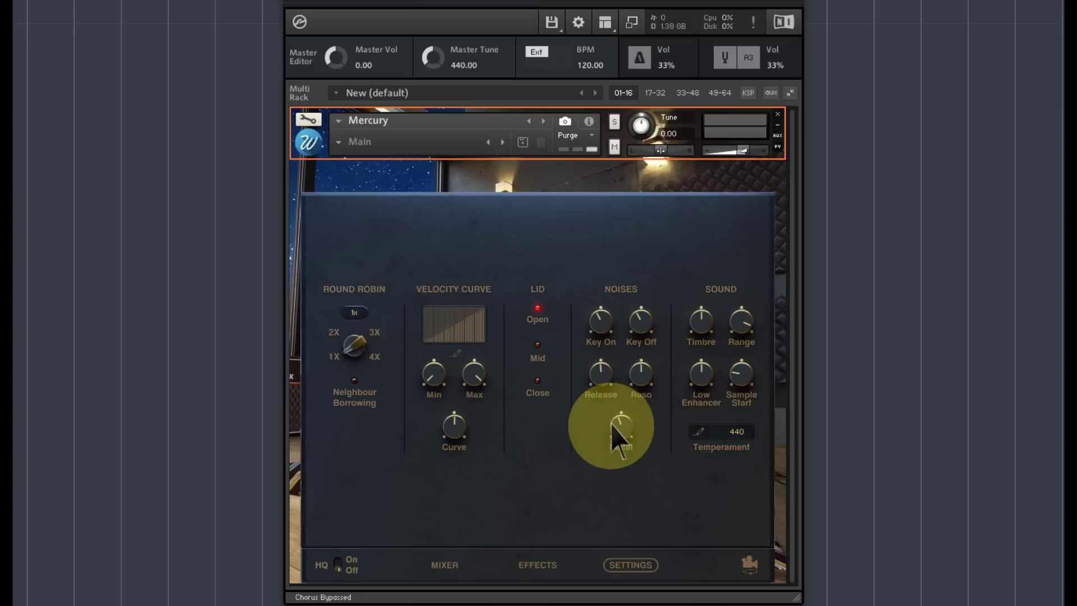
# Audition the noises by raising Pedal to 12.0 dB and lowering it again, and raising Key On and Key Off to -12.0 dB
pyautogui.moveTo(621, 430); pyautogui.dragTo(632, 303)
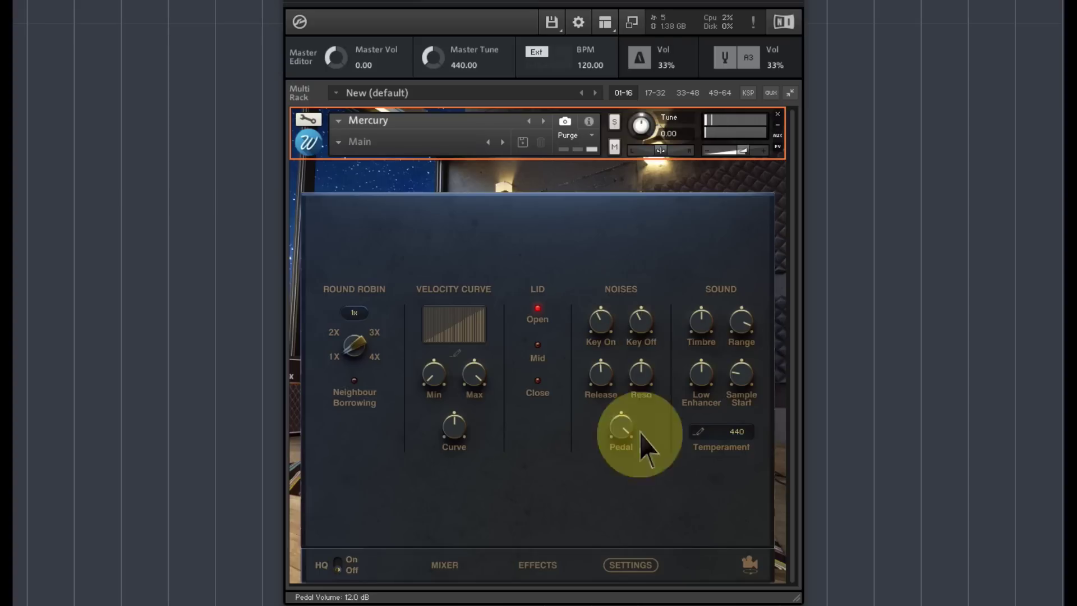
pyautogui.moveTo(621, 431); pyautogui.dragTo(620, 533)
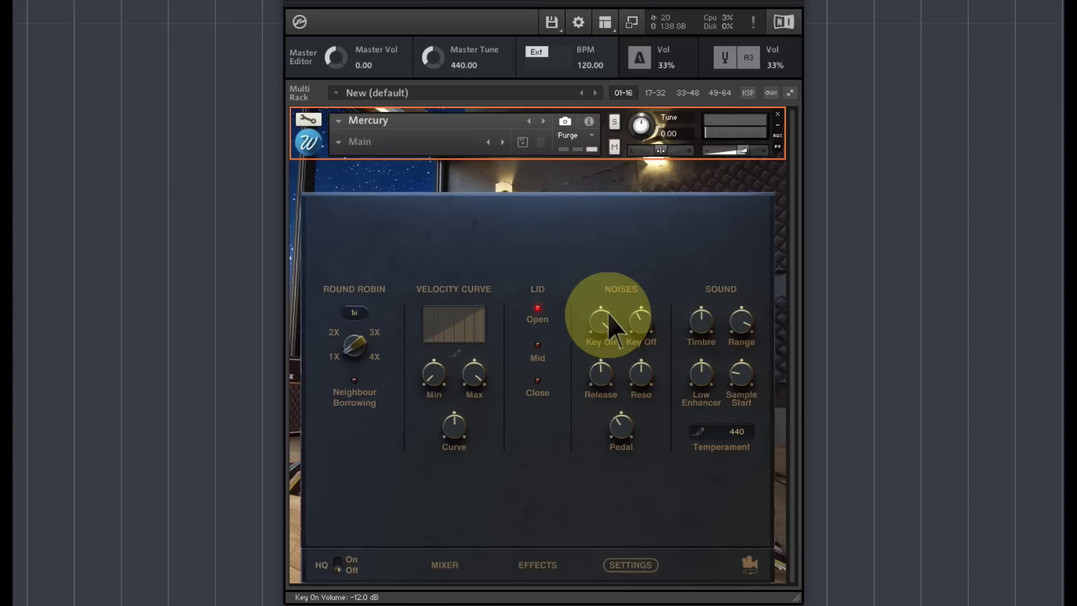
pyautogui.moveTo(608, 315); pyautogui.dragTo(602, 387)
pyautogui.moveTo(631, 330); pyautogui.dragTo(672, 185)
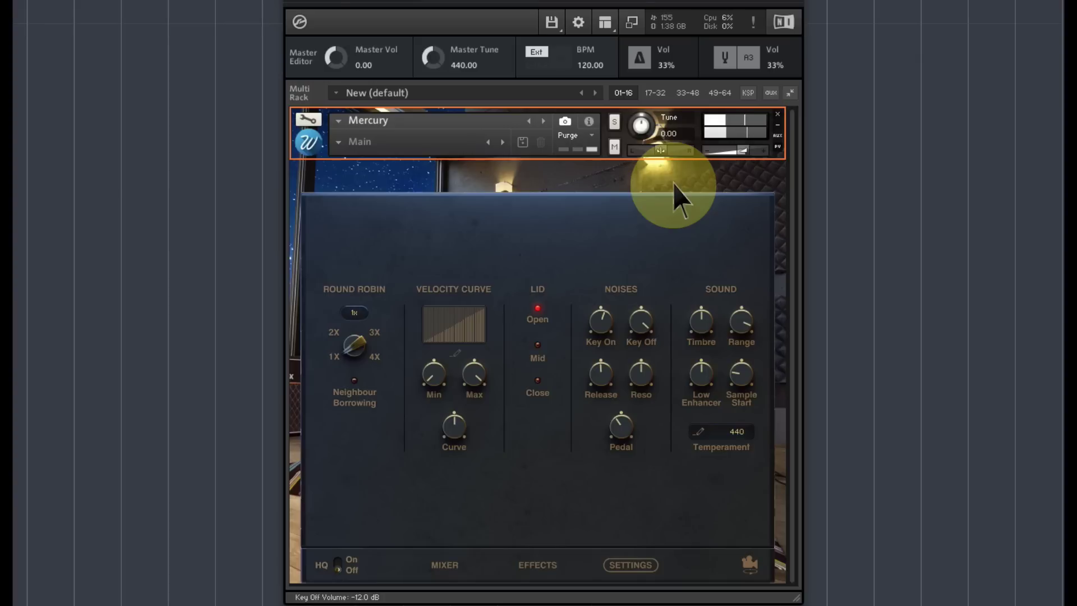
pyautogui.moveTo(642, 325); pyautogui.dragTo(647, 284)
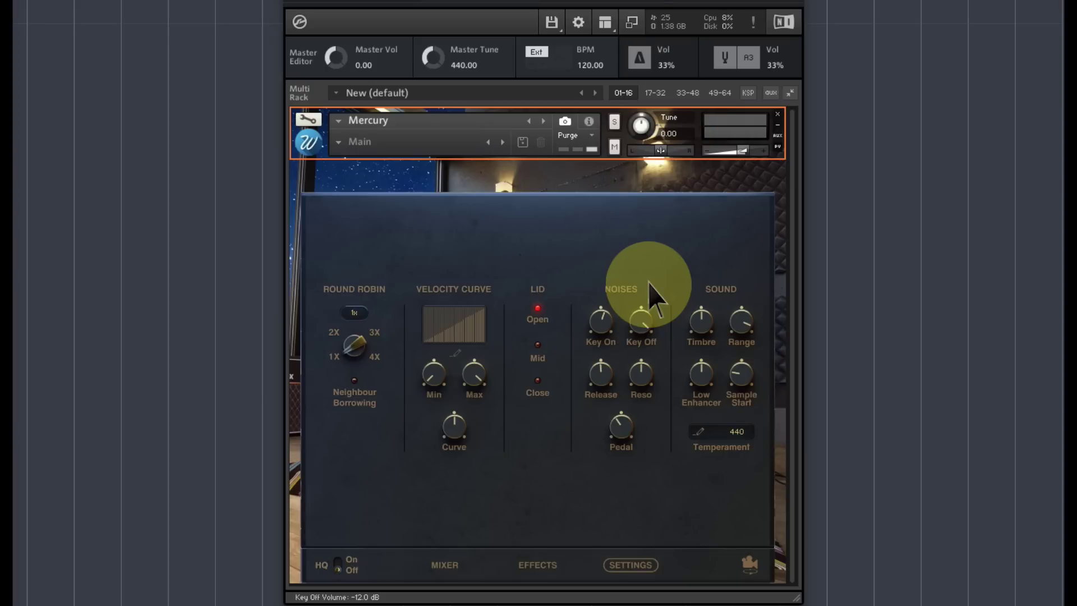
# Lower the Key Off, Key On and Pedal noise volumes to slightly below their midpoints
pyautogui.moveTo(648, 284); pyautogui.dragTo(645, 419)
pyautogui.moveTo(604, 325); pyautogui.dragTo(619, 435)
pyautogui.click(618, 434)
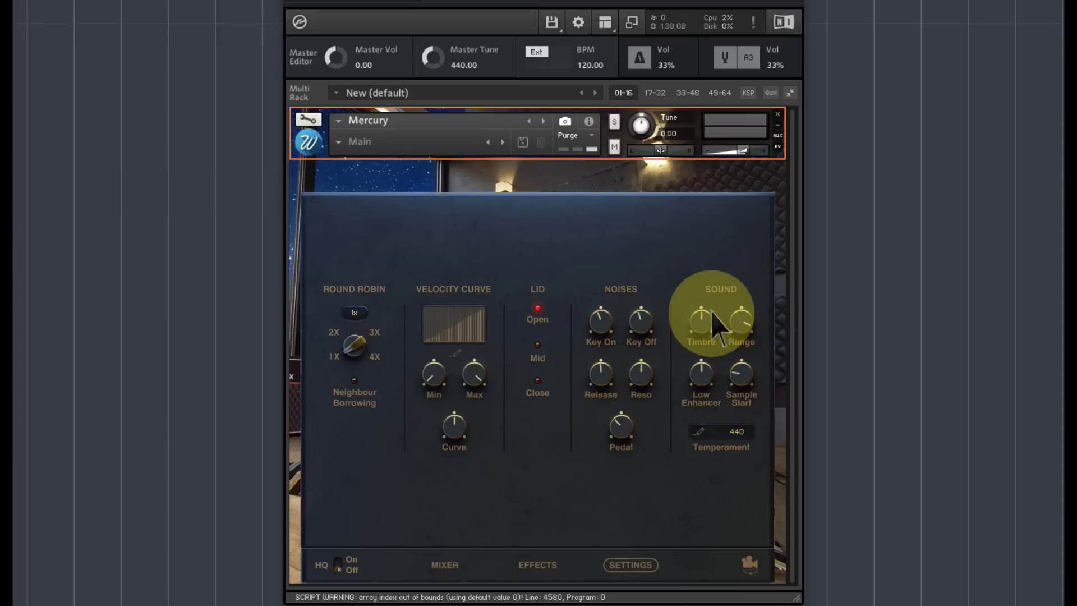
# Try the Range control in the sound settings and set the Low Enhancer to -19.9 dB
pyautogui.moveTo(749, 325); pyautogui.dragTo(749, 318)
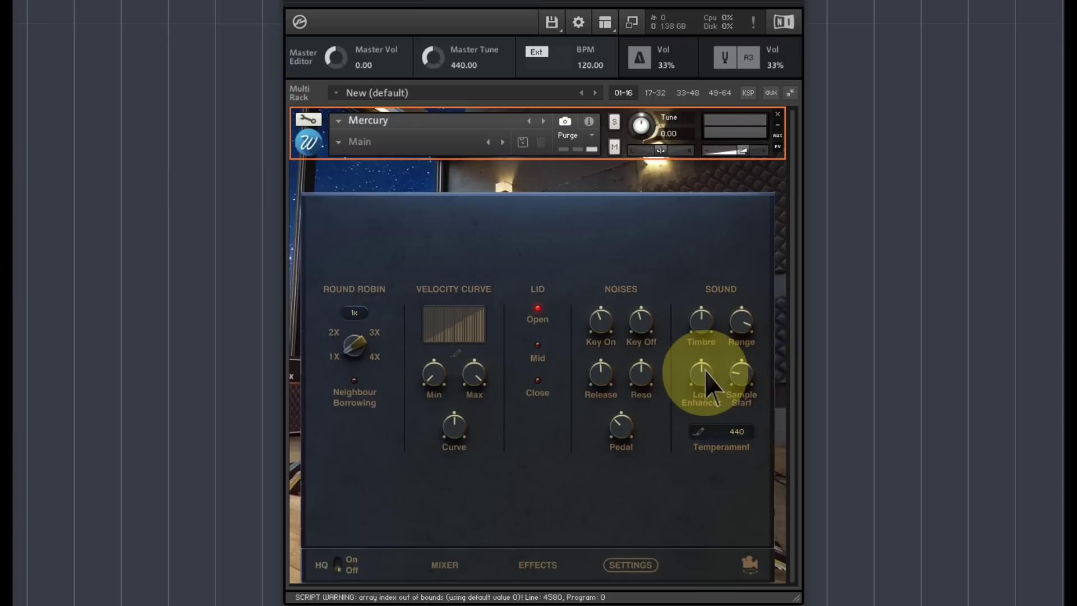
pyautogui.moveTo(704, 373)
pyautogui.mouseDown()
pyautogui.moveTo(728, 297)
pyautogui.moveTo(700, 376)
pyautogui.mouseUp()
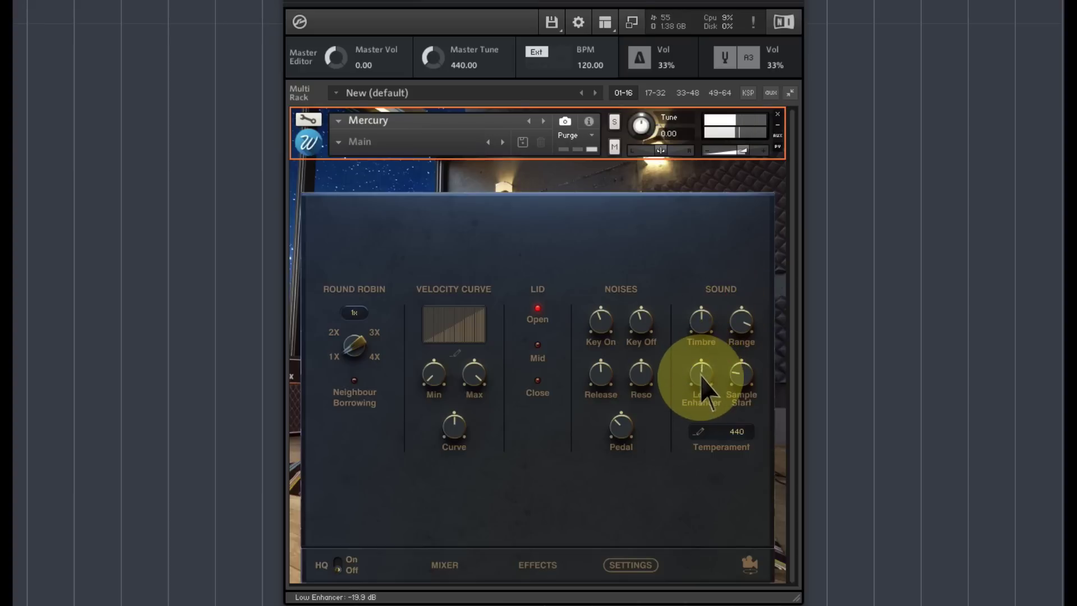
# Set the dynamic range to 69.5%, try the sample start offset at 100 ms and 0 ms, and leave it at 20 ms
pyautogui.moveTo(705, 325); pyautogui.dragTo(752, 323)
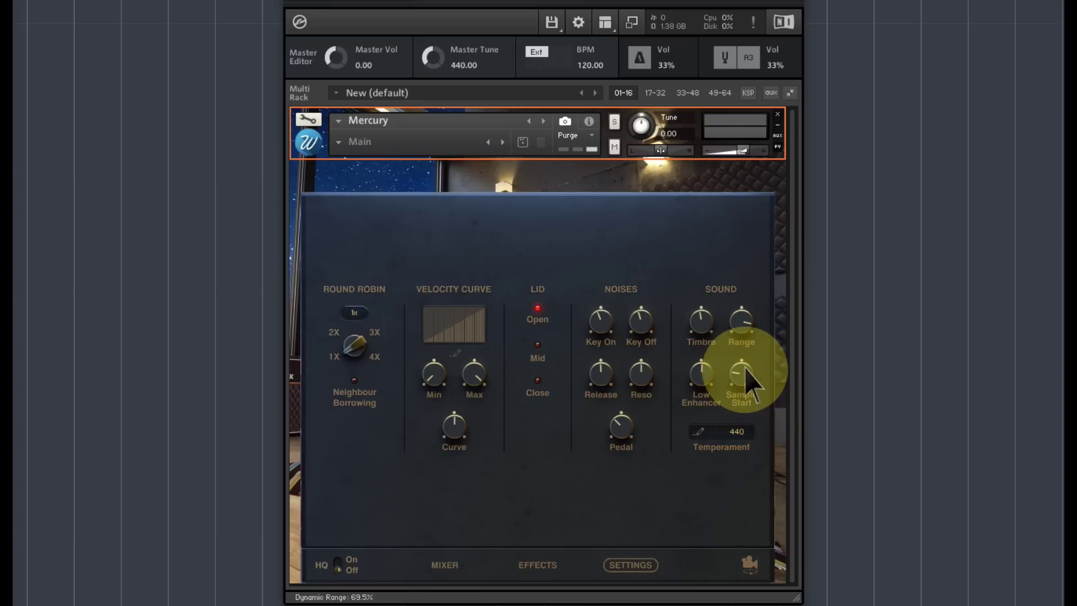
pyautogui.moveTo(742, 367); pyautogui.dragTo(775, 169)
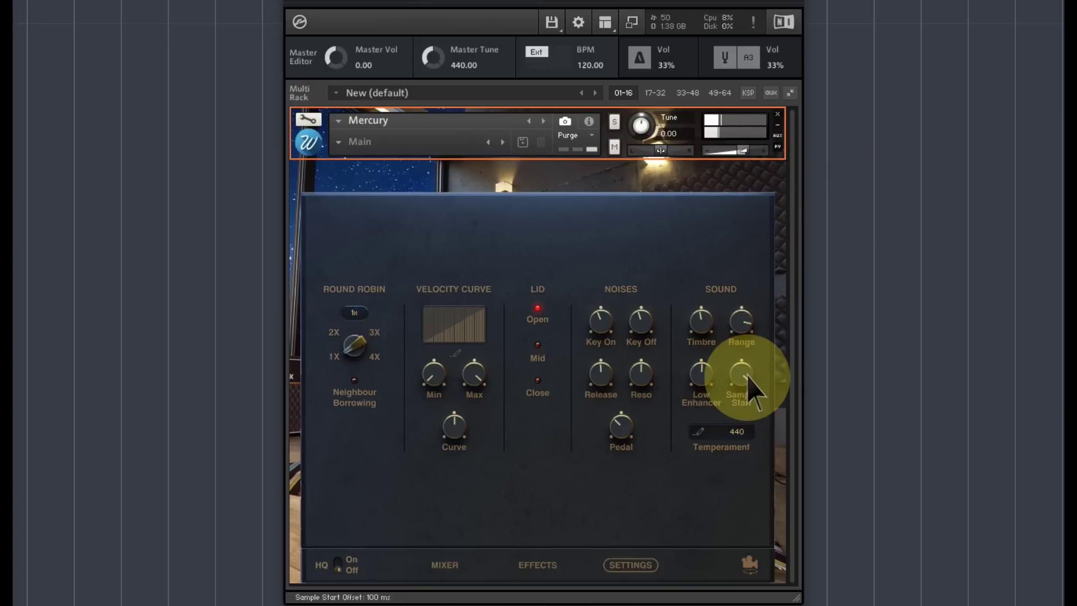
pyautogui.moveTo(746, 377); pyautogui.dragTo(721, 577)
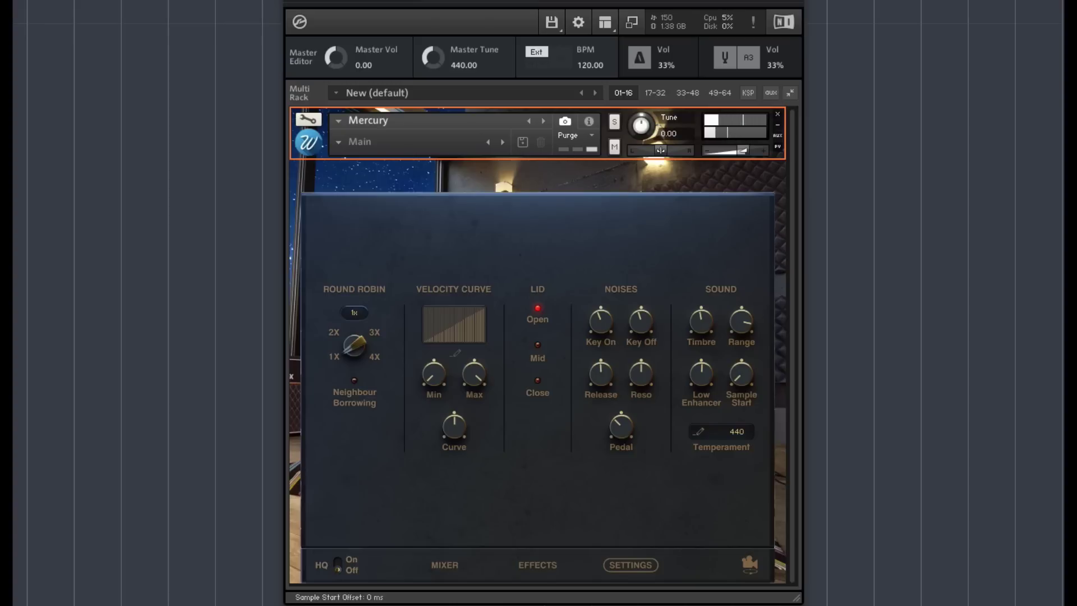
pyautogui.moveTo(744, 373); pyautogui.dragTo(743, 337)
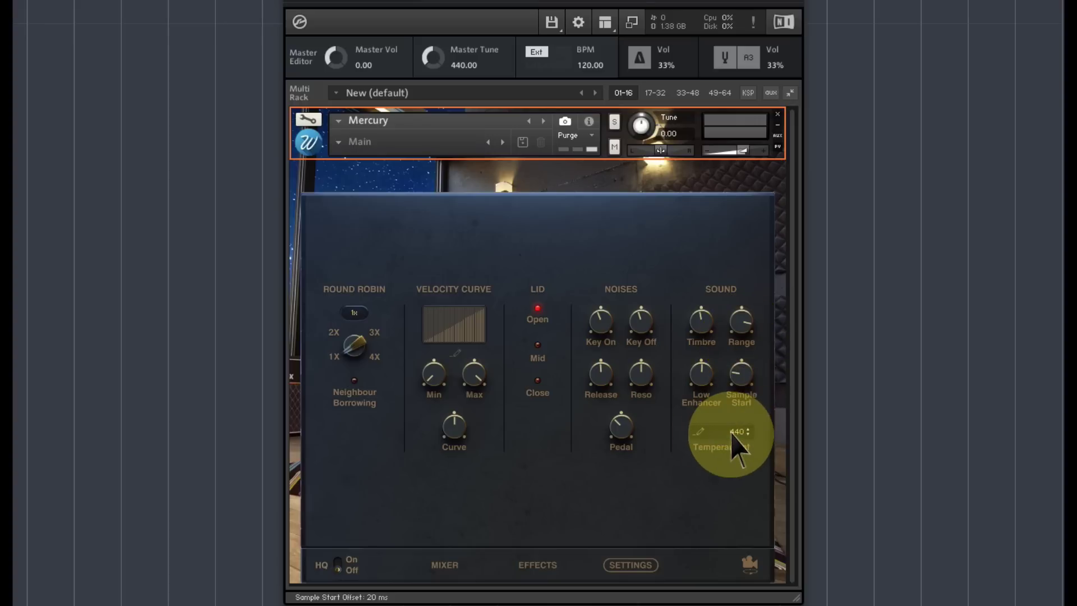
# Open the per-note temperament editor in the sound settings to view it, and close it
pyautogui.click(700, 433)
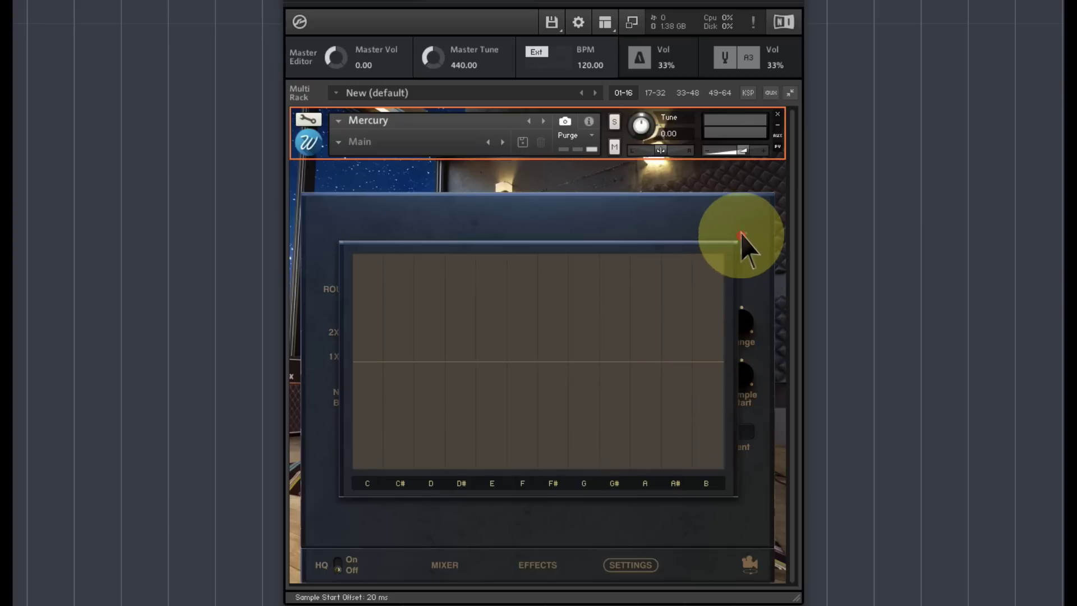
pyautogui.click(740, 234)
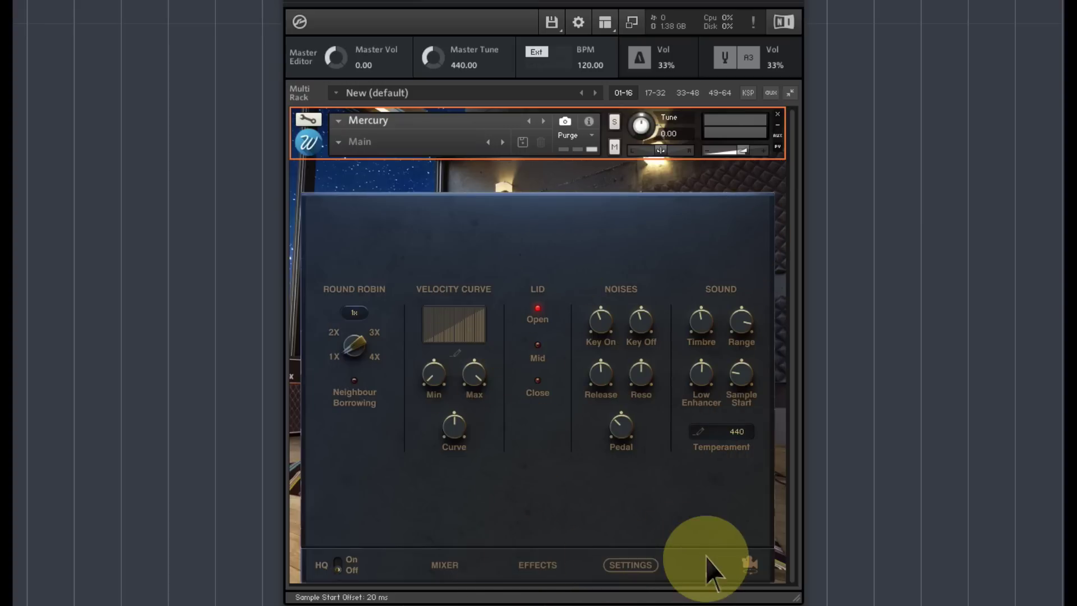
# Switch the background between the studio room and starry window scenes, ending on the starry scene with the mixer open
pyautogui.click(746, 566)
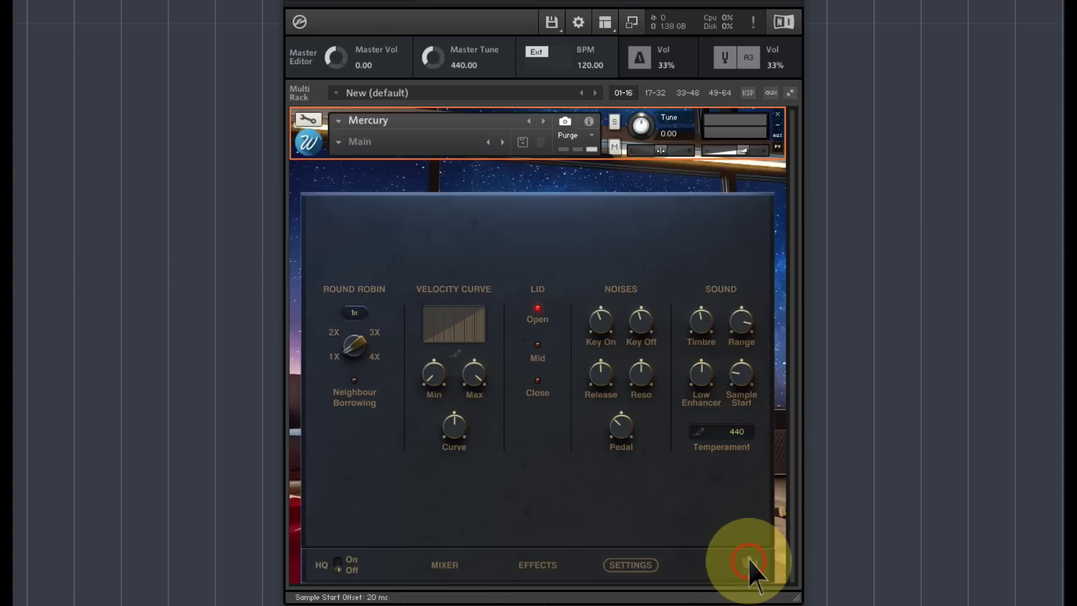
pyautogui.click(446, 565)
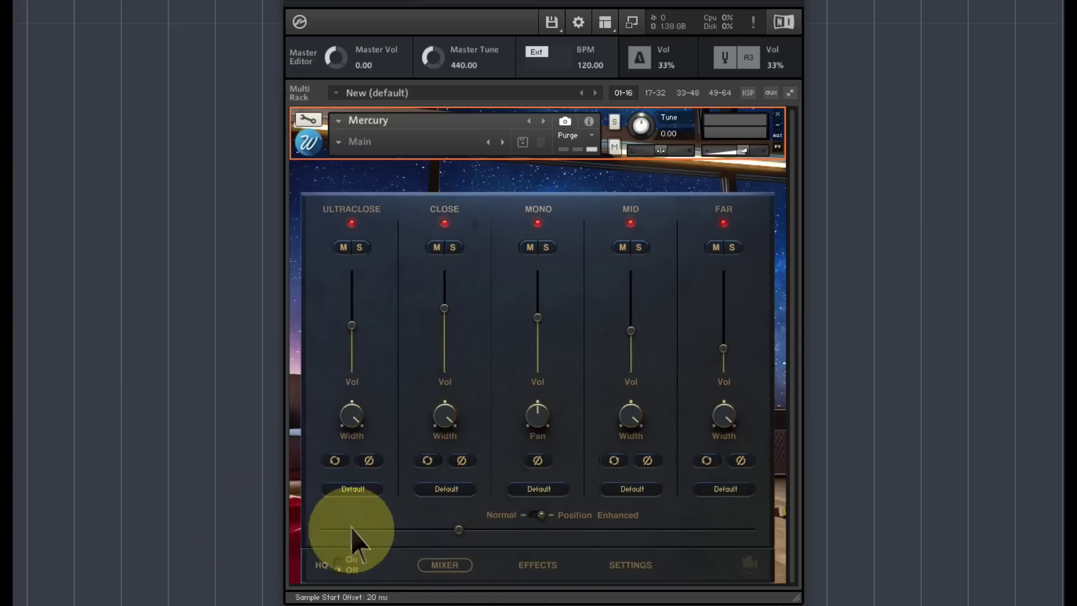
pyautogui.click(445, 565)
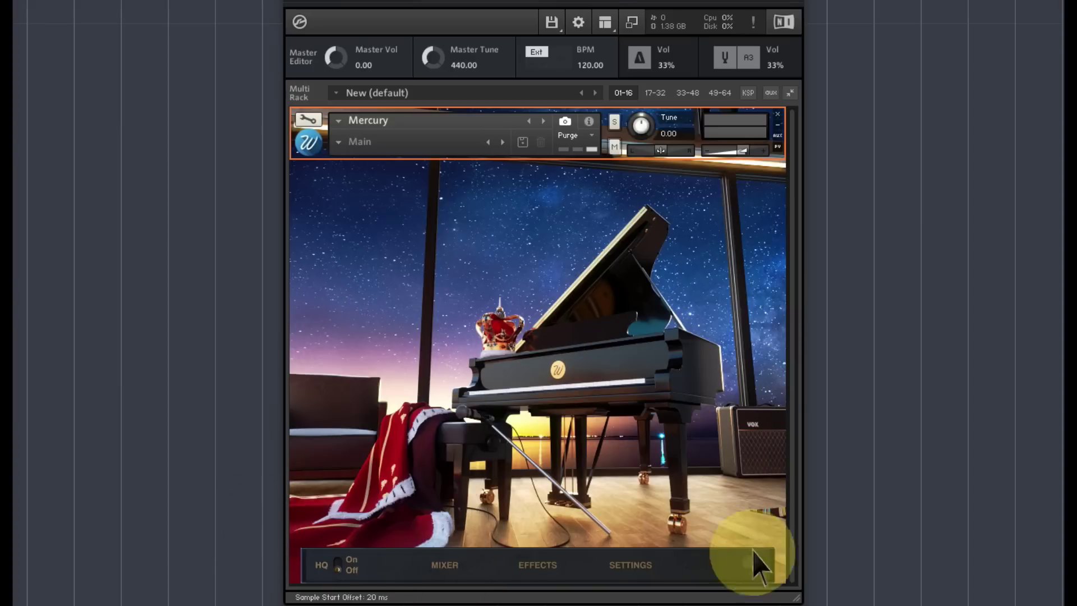
pyautogui.click(750, 563)
pyautogui.click(444, 561)
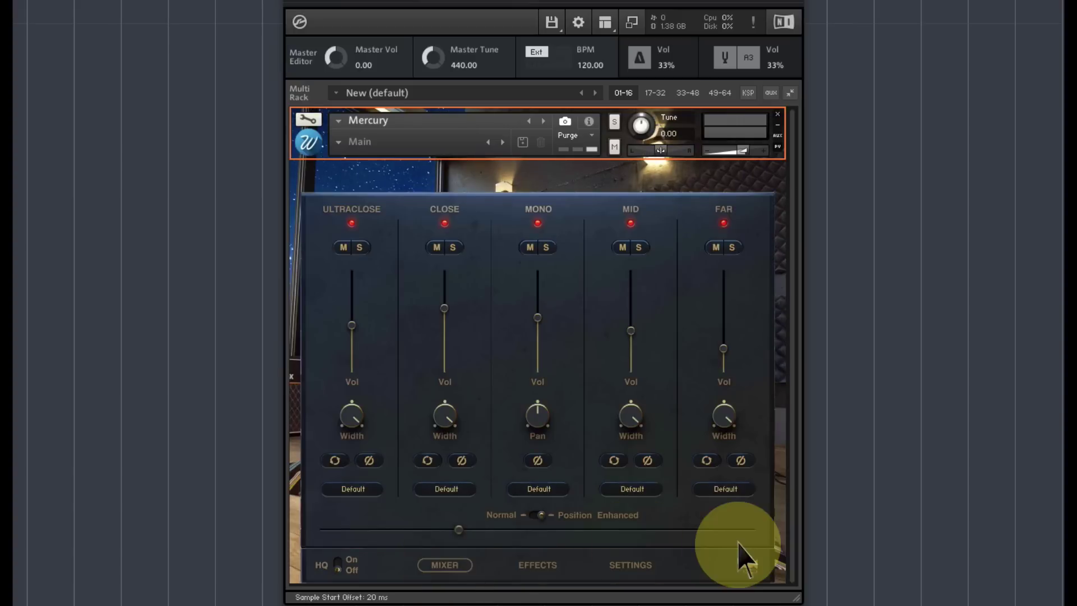
pyautogui.click(745, 563)
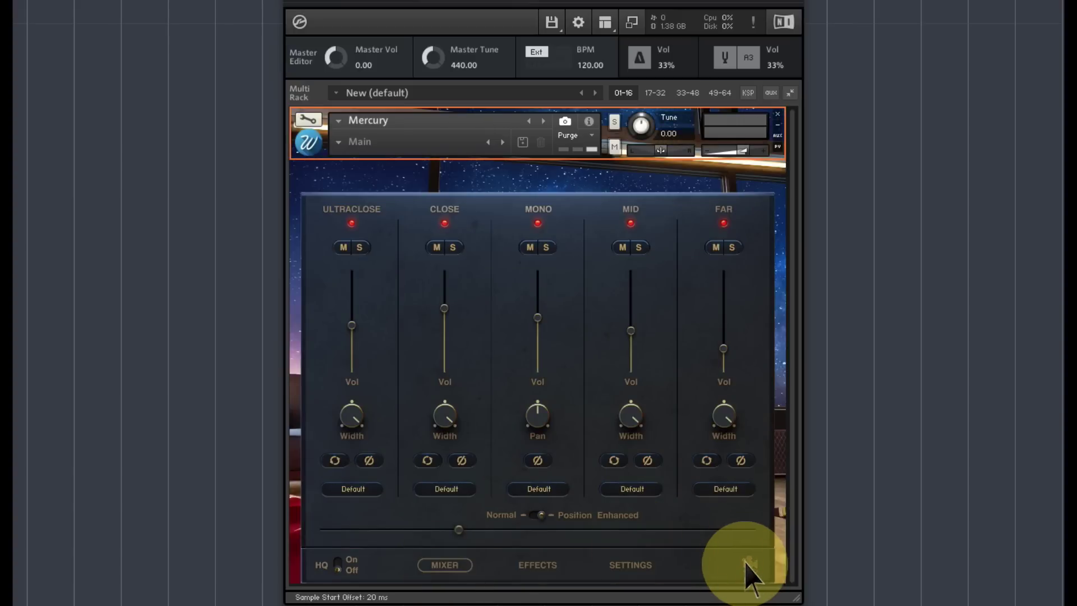
# View the effects and settings pages, return to the mixer, and switch HQ off
pyautogui.click(538, 565)
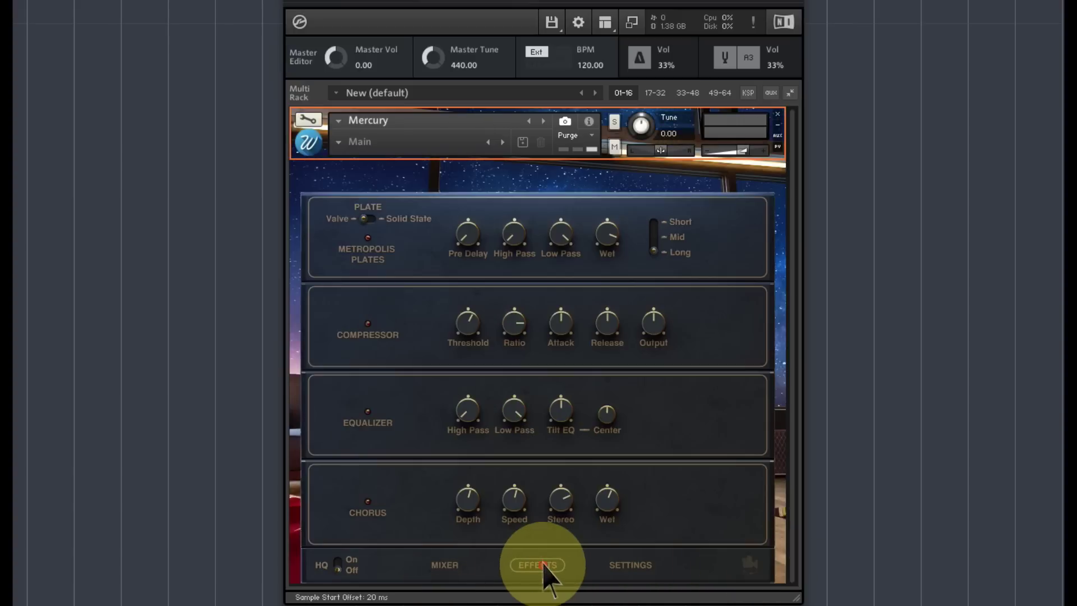
pyautogui.click(631, 565)
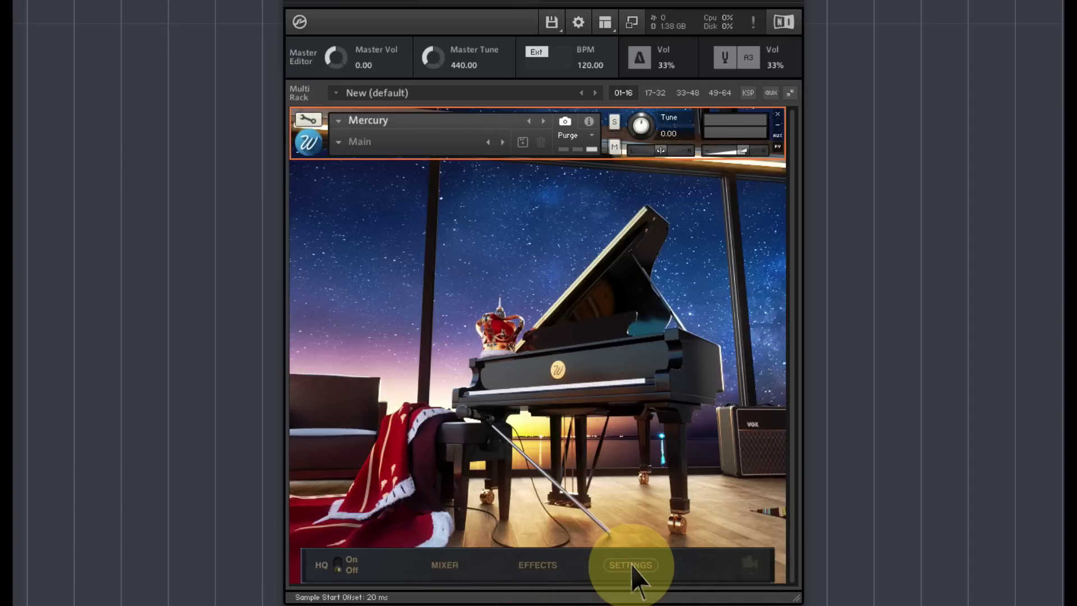
pyautogui.click(631, 565)
pyautogui.click(449, 558)
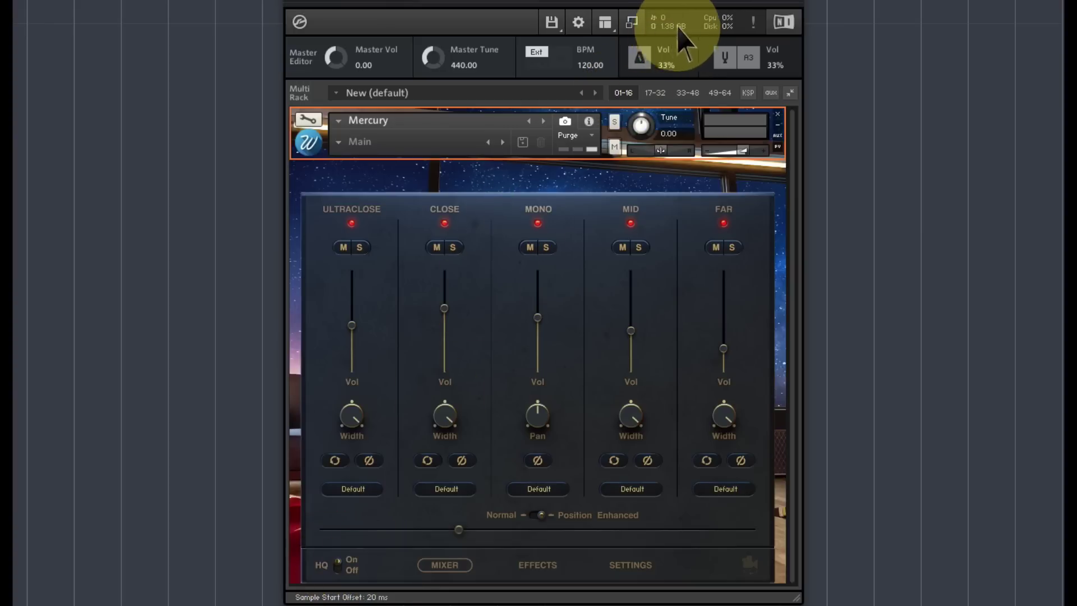
pyautogui.click(337, 565)
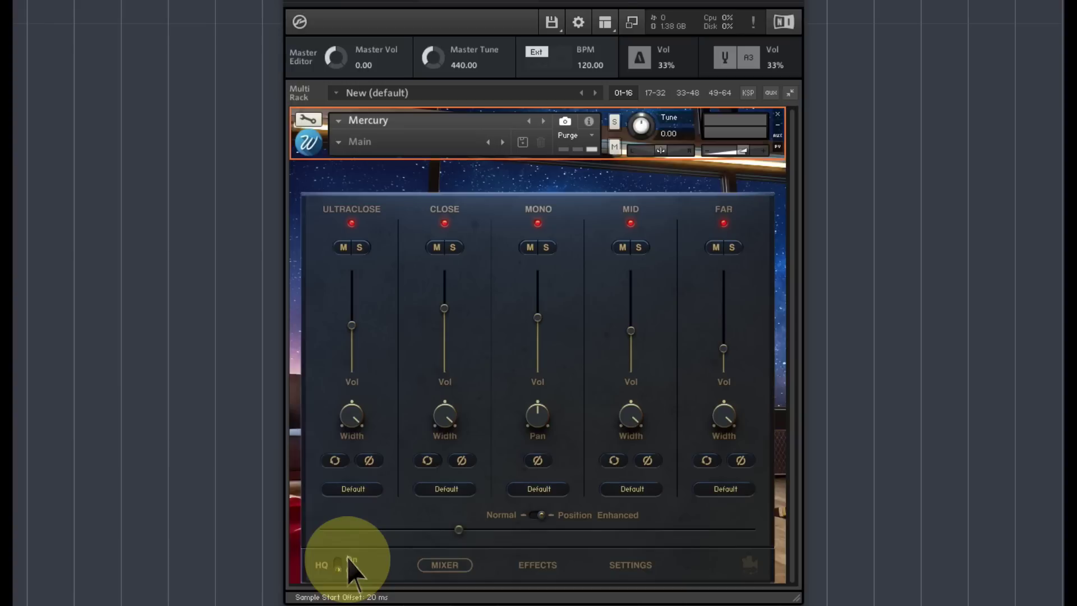
# Raise the Ultraclose volume, set the Close volume to 1.5 dB, and turn off the Mono, Mid and Far microphones
pyautogui.moveTo(359, 326); pyautogui.dragTo(362, 269)
pyautogui.moveTo(451, 297)
pyautogui.mouseDown()
pyautogui.moveTo(459, 291)
pyautogui.moveTo(447, 292)
pyautogui.mouseUp()
pyautogui.click(552, 248)
pyautogui.click(539, 224)
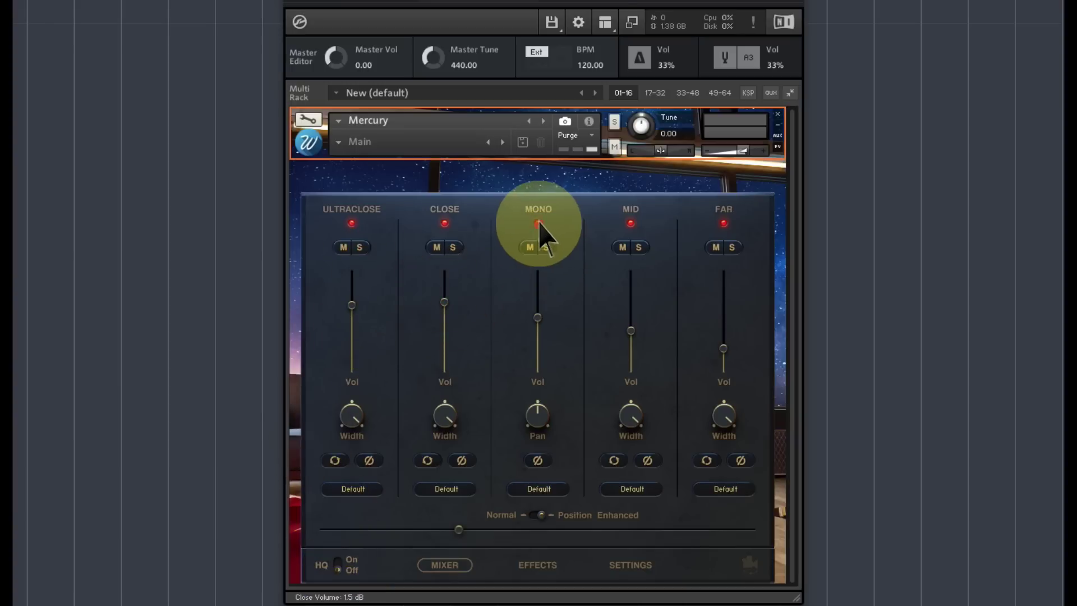
pyautogui.click(631, 224)
pyautogui.click(723, 225)
pyautogui.click(724, 225)
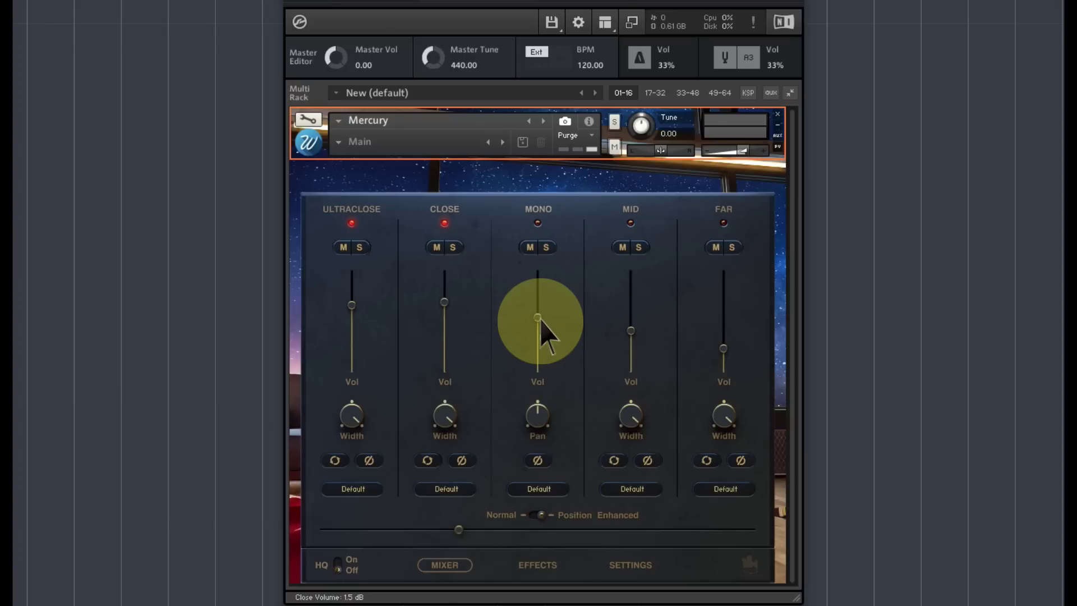
# Compare HQ mode on and off twice with the Ultraclose and Close microphones active, leaving HQ off
pyautogui.click(337, 564)
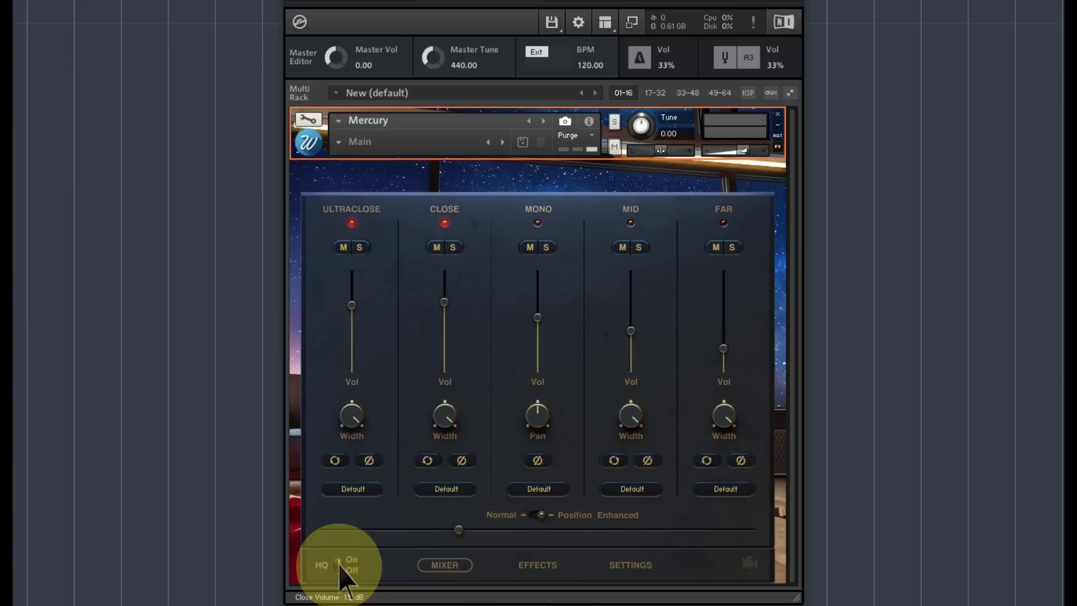
pyautogui.click(338, 566)
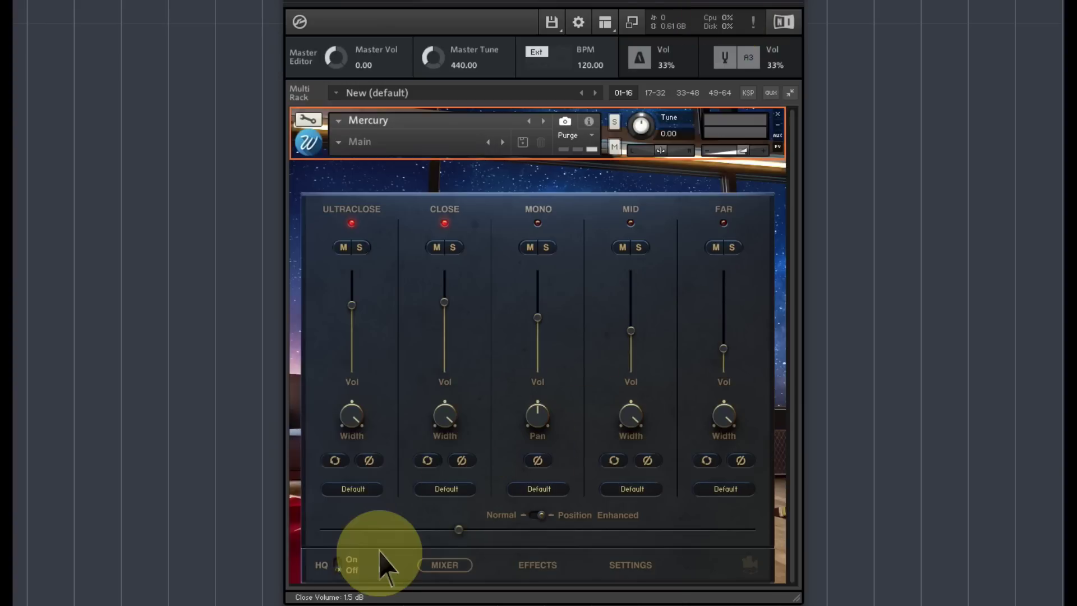
pyautogui.click(338, 563)
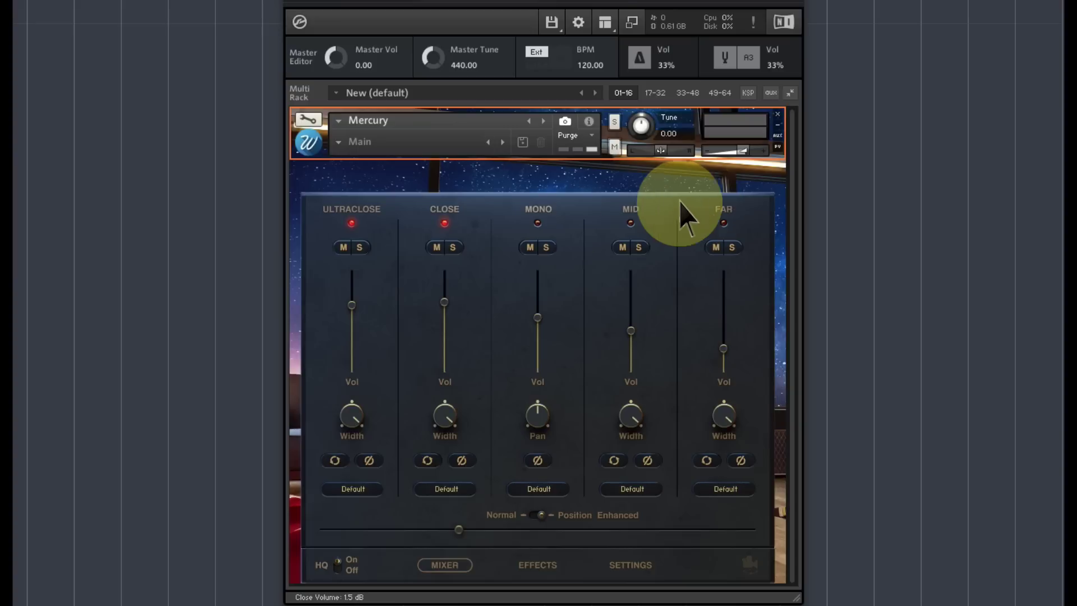
pyautogui.click(343, 564)
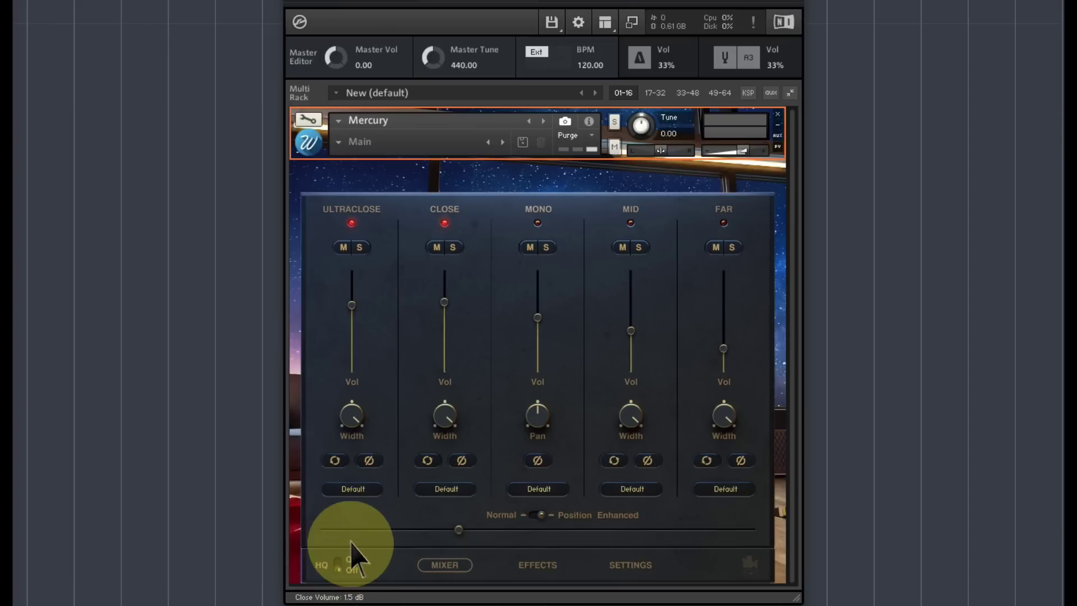
# Close the mixer page and load the factory snapshot Pop Piano
pyautogui.click(458, 568)
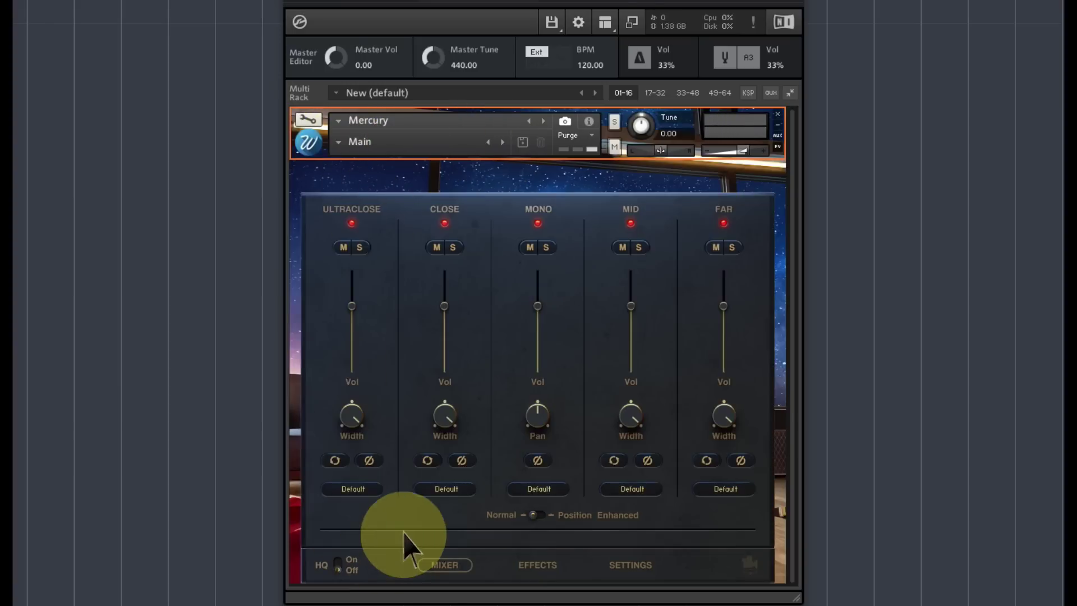
pyautogui.click(445, 566)
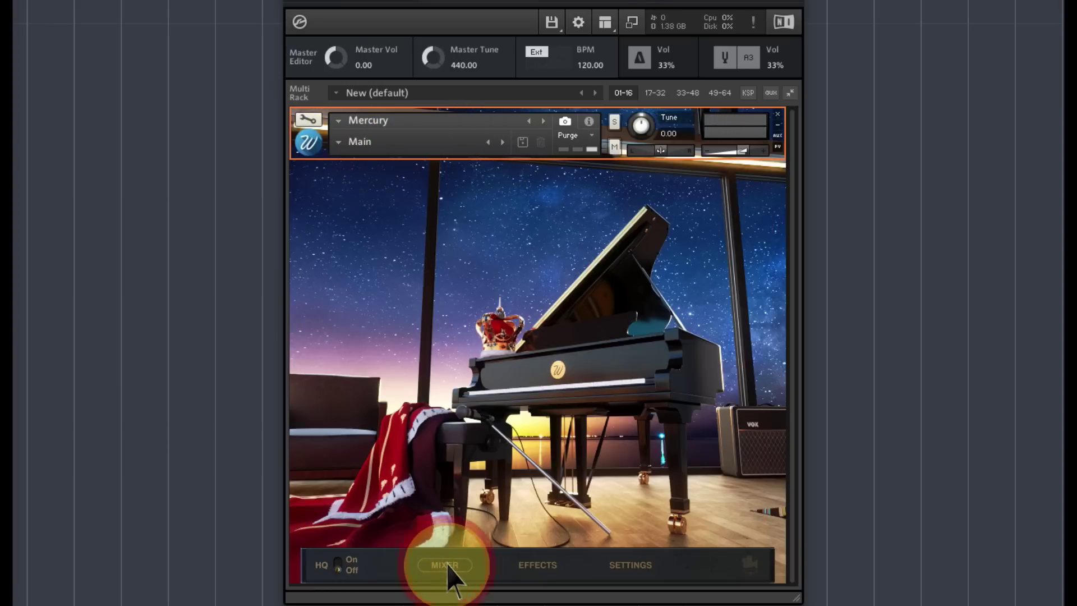
pyautogui.click(343, 143)
pyautogui.moveTo(357, 156)
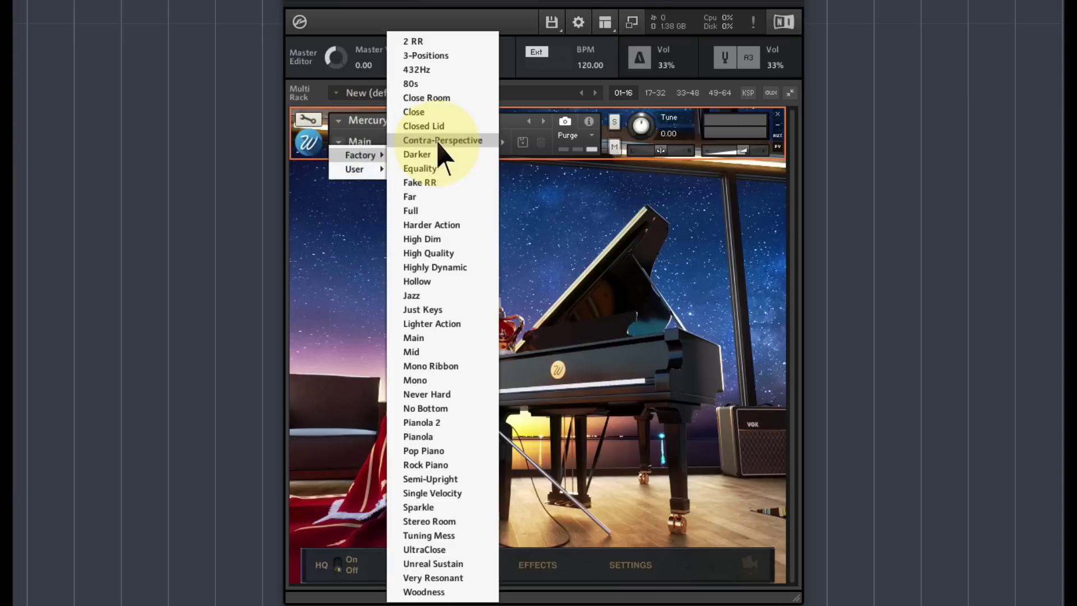
pyautogui.moveTo(375, 176)
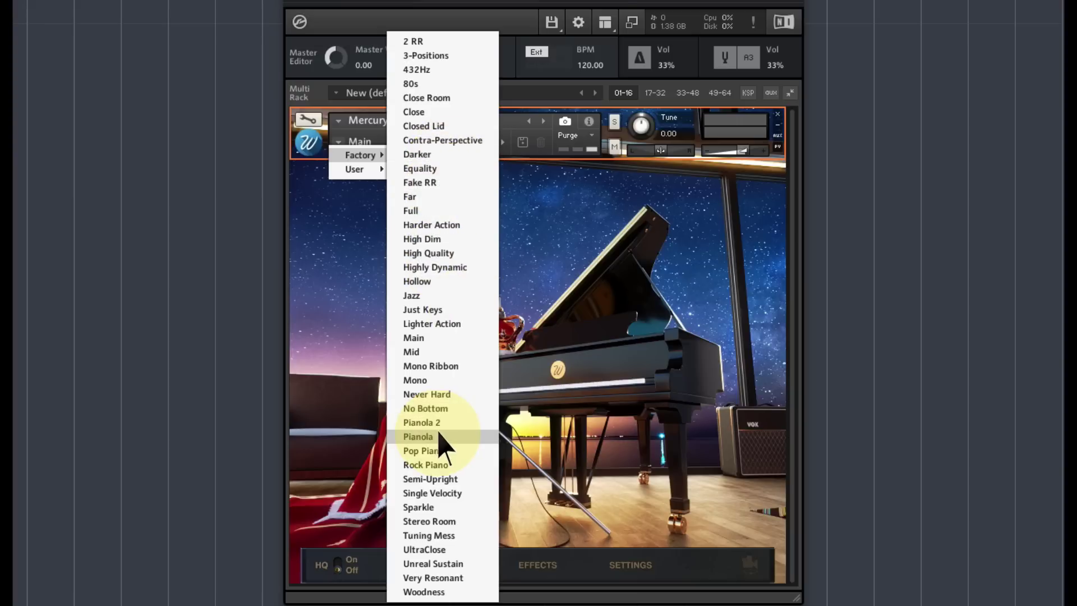
pyautogui.click(438, 452)
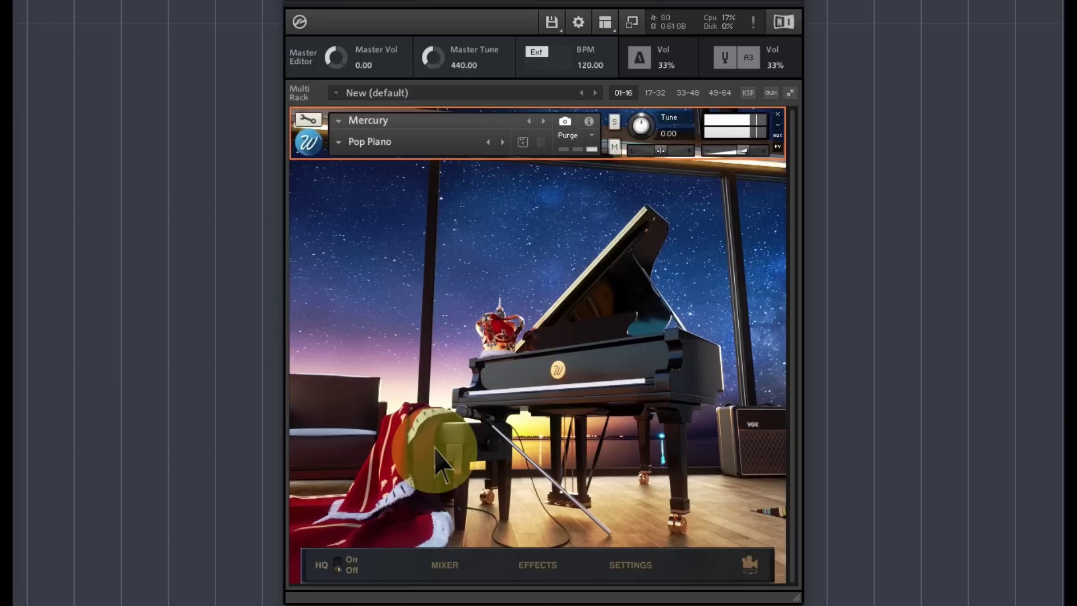
# Load the factory snapshot Sparkle and view its mixer and effects pages, ending on the mixer
pyautogui.click(342, 149)
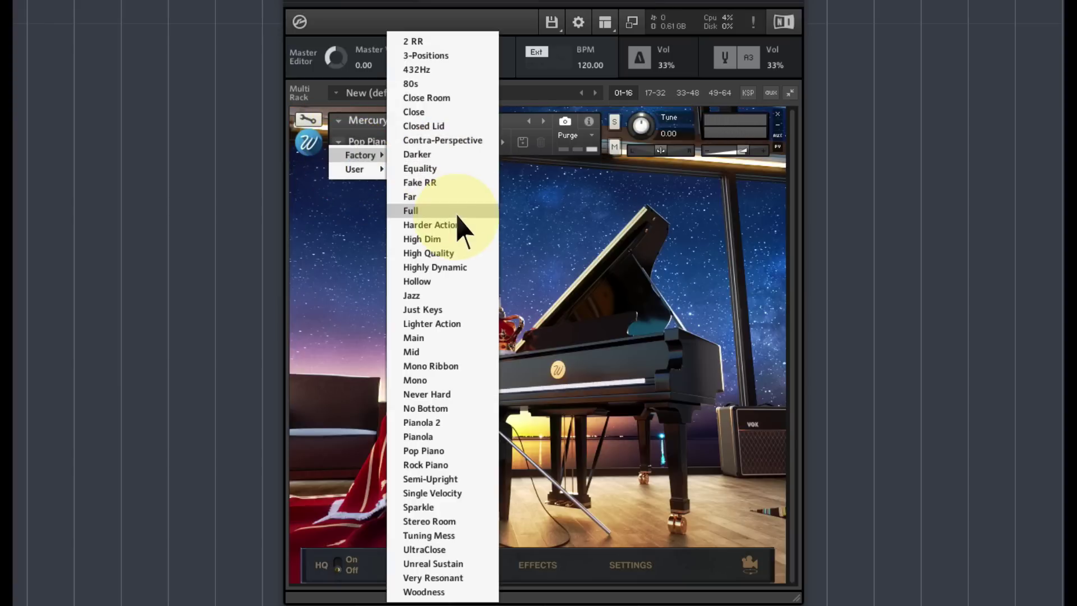
pyautogui.click(443, 507)
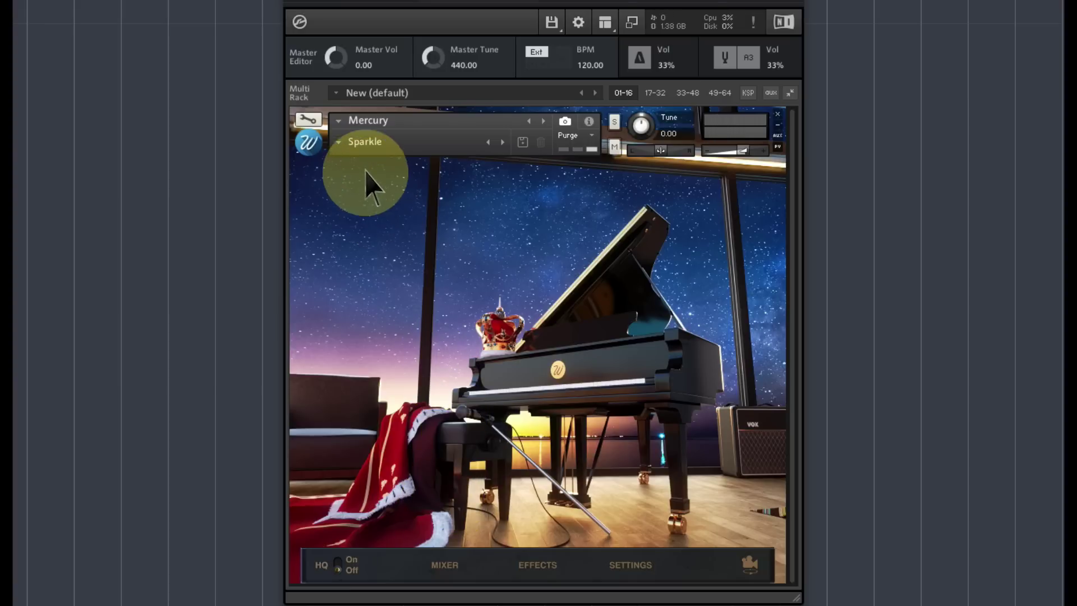
pyautogui.click(433, 564)
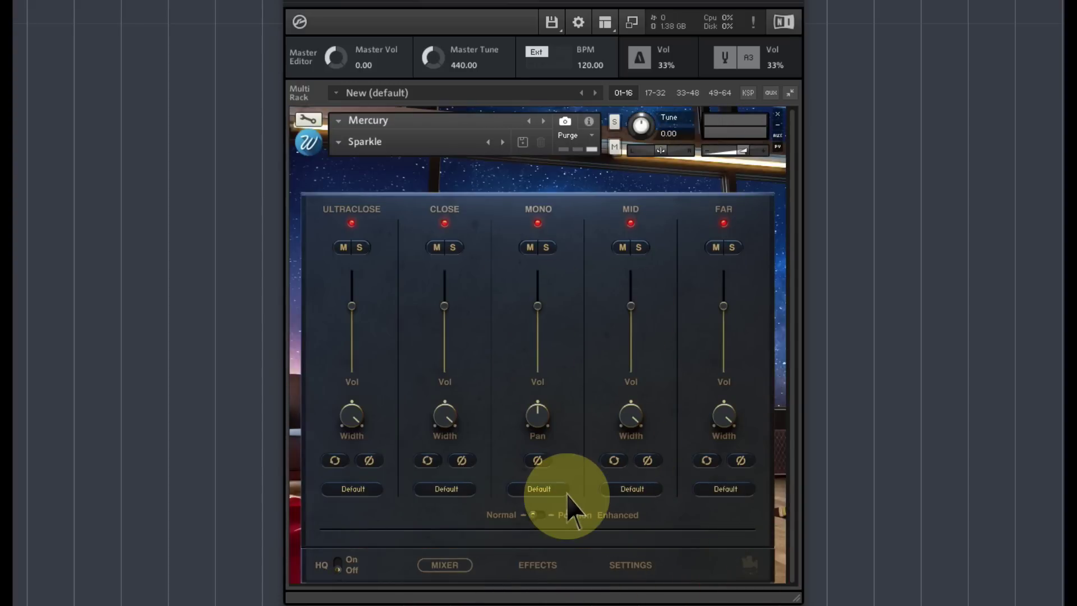
pyautogui.click(543, 564)
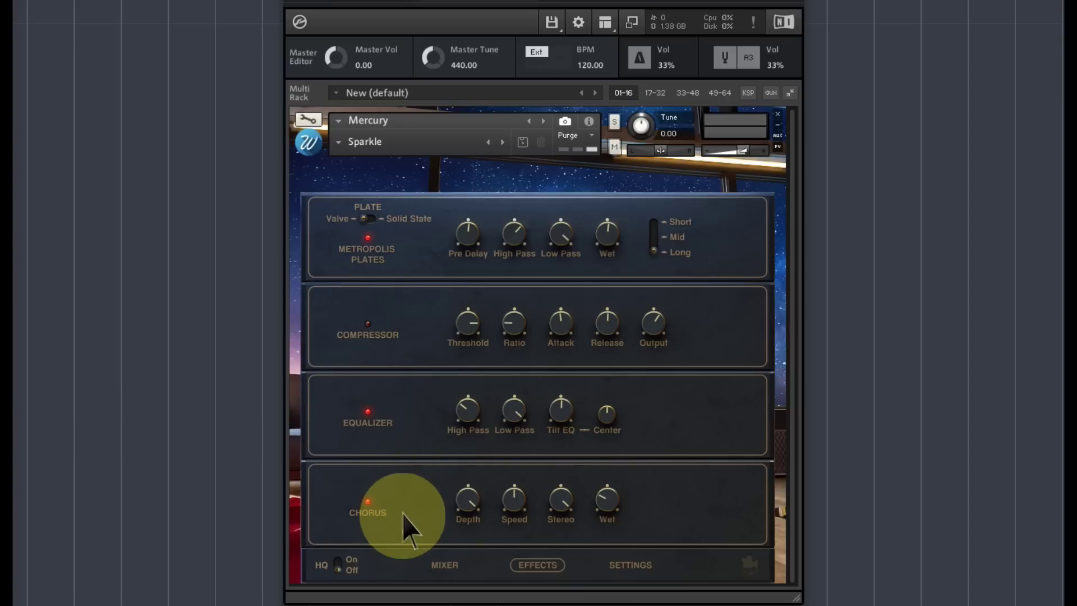
pyautogui.click(452, 565)
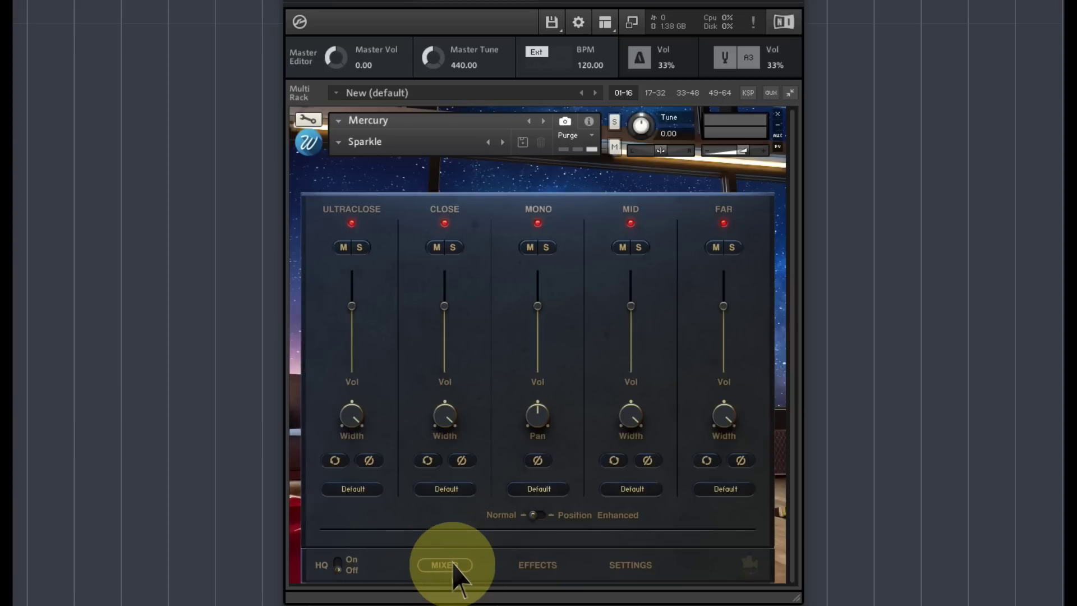
# View the naming dialog for saving a snapshot, cancel it, and look at the snapshot categories without loading one
pyautogui.click(524, 144)
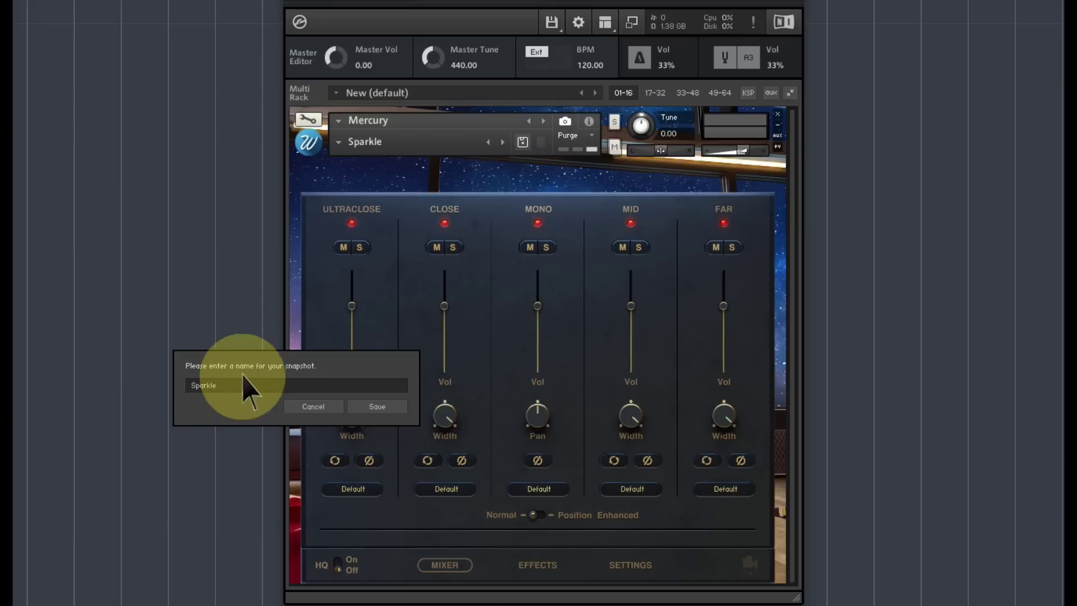
pyautogui.click(318, 410)
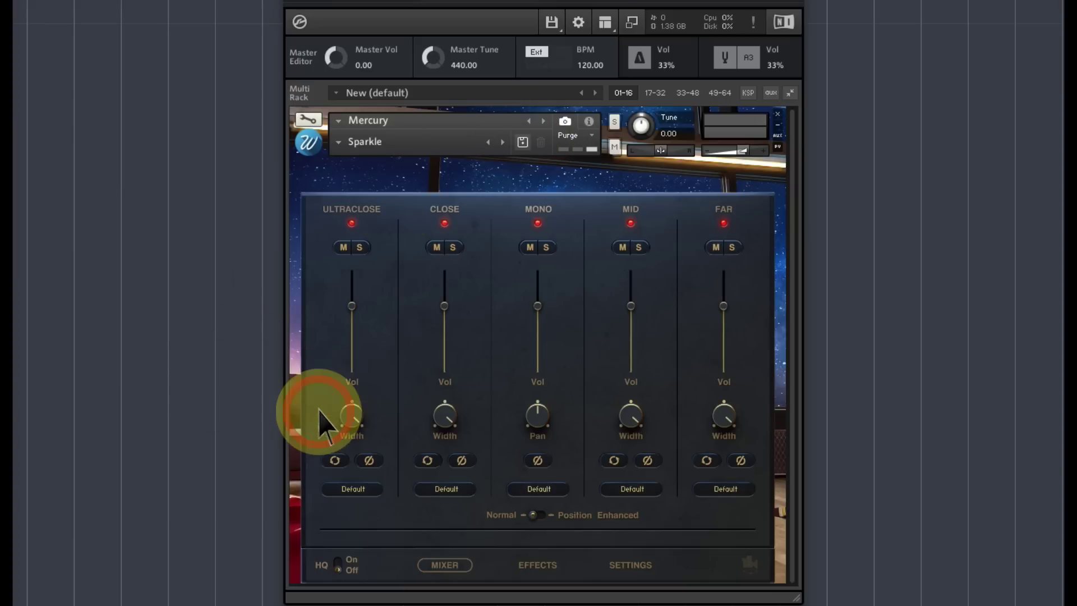
pyautogui.click(345, 144)
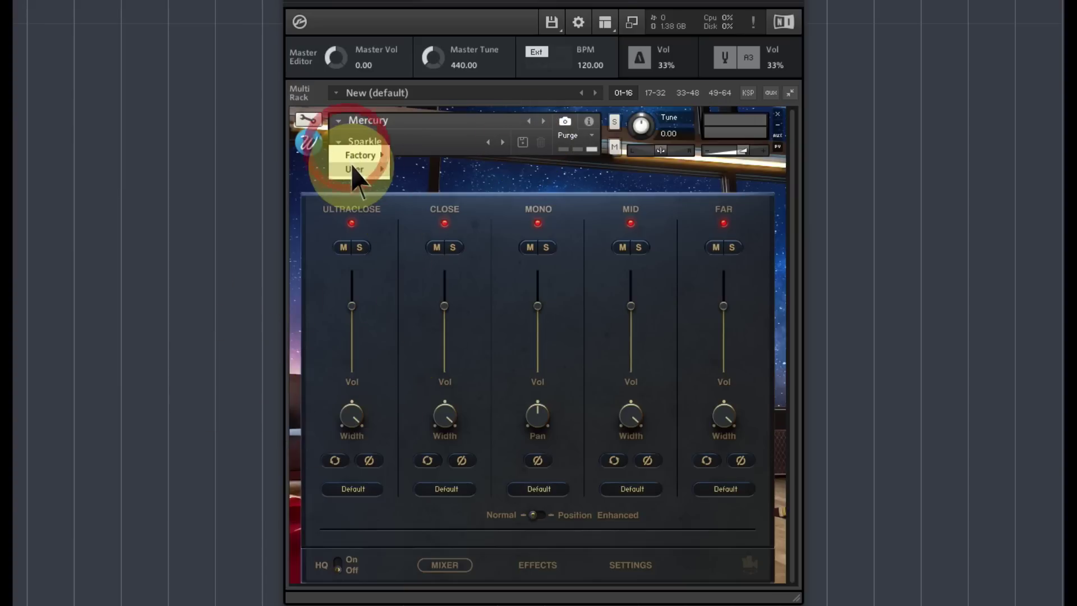
pyautogui.click(537, 177)
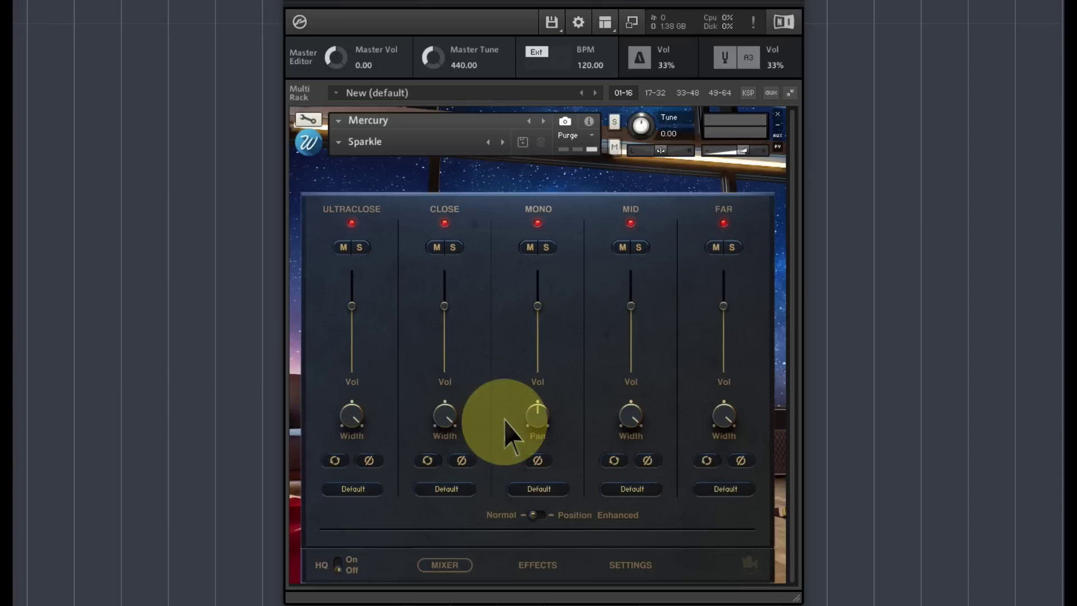
# Bypass the Chorus, Equalizer and Metropolis Plates effects of the Sparkle snapshot, and return to the mixer
pyautogui.click(530, 564)
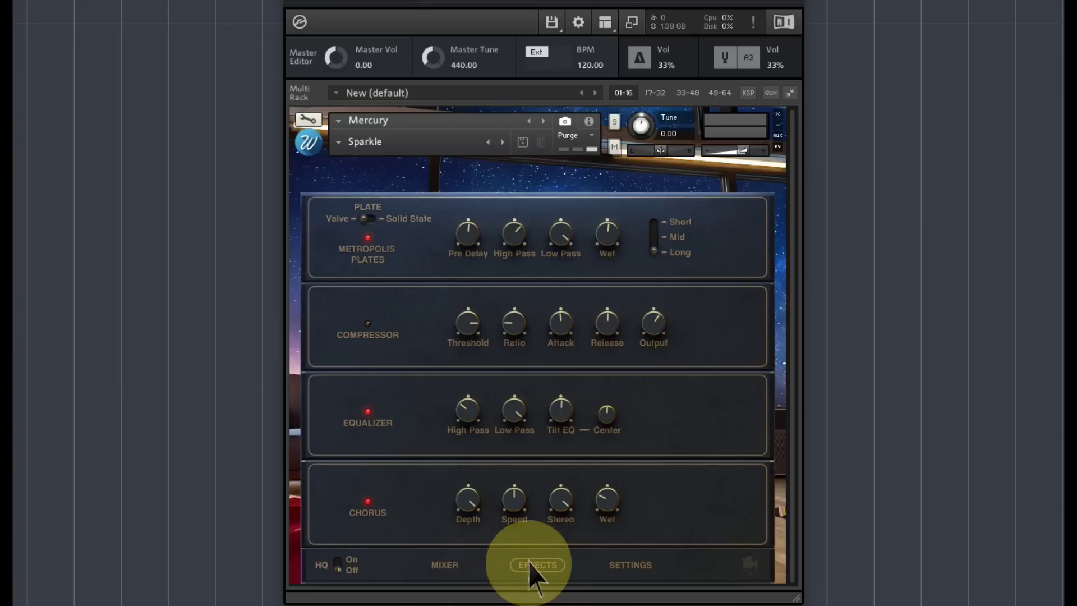
pyautogui.click(368, 501)
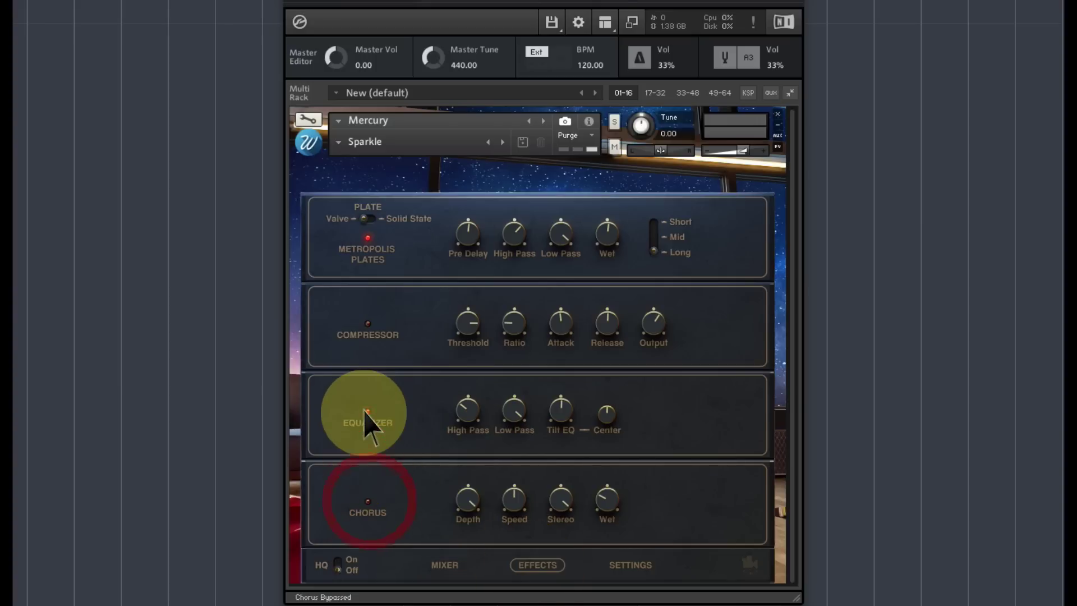
pyautogui.click(367, 411)
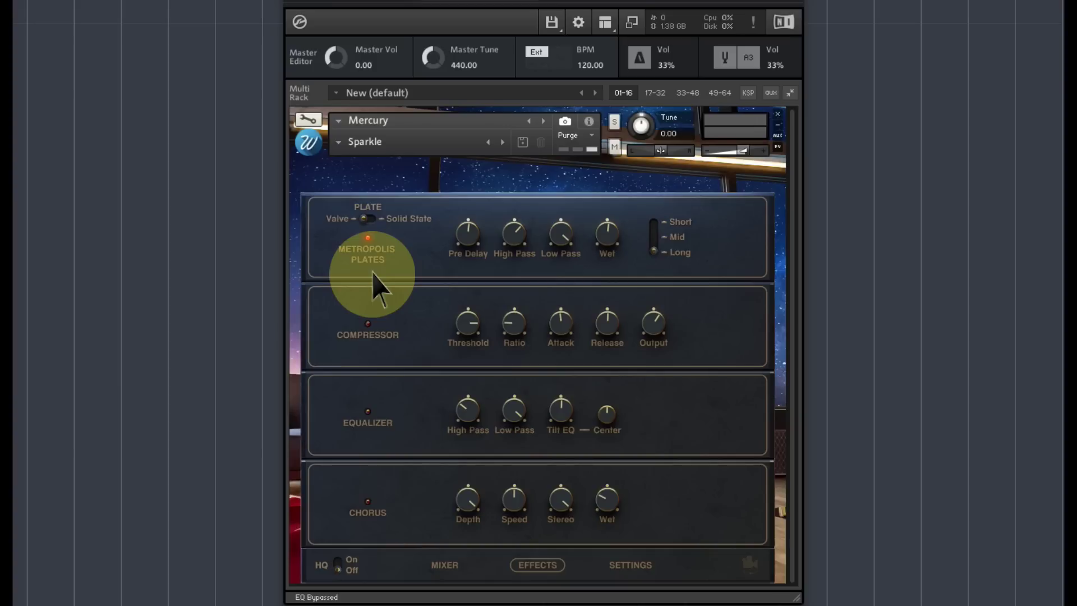
pyautogui.click(369, 239)
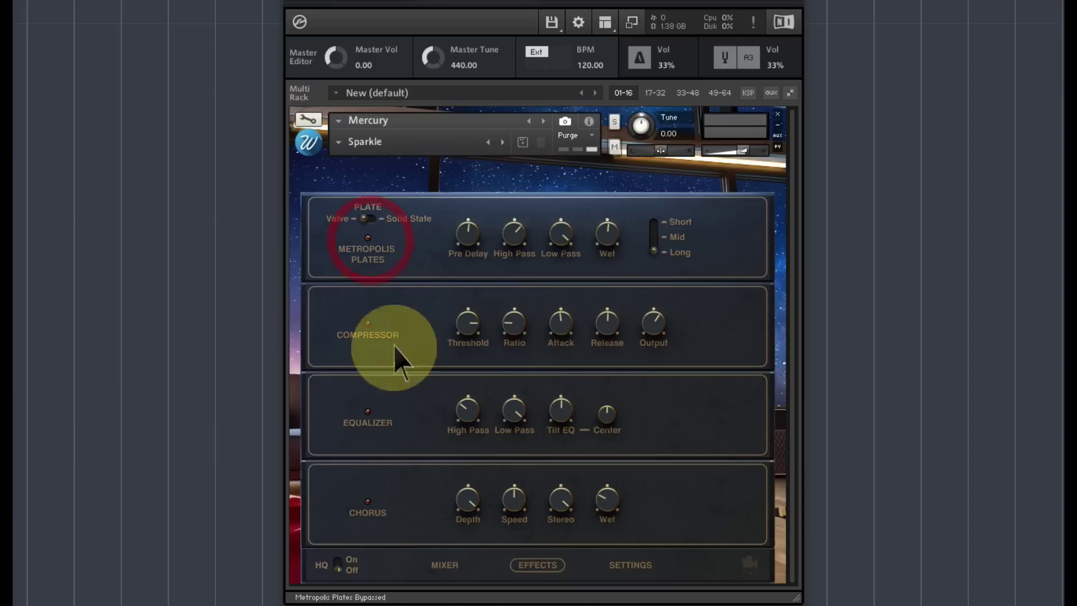
pyautogui.click(441, 565)
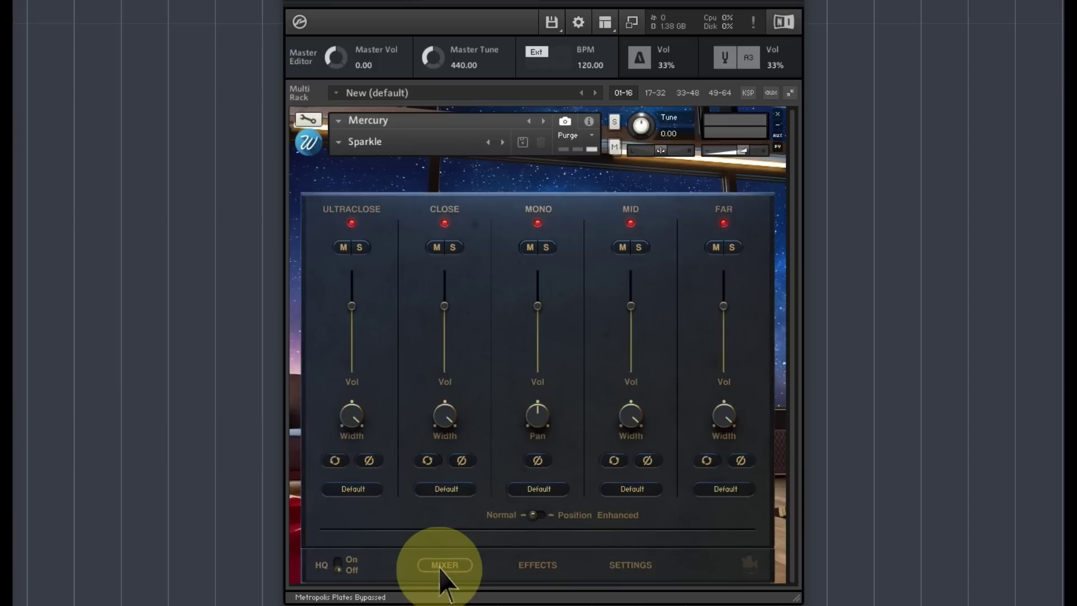